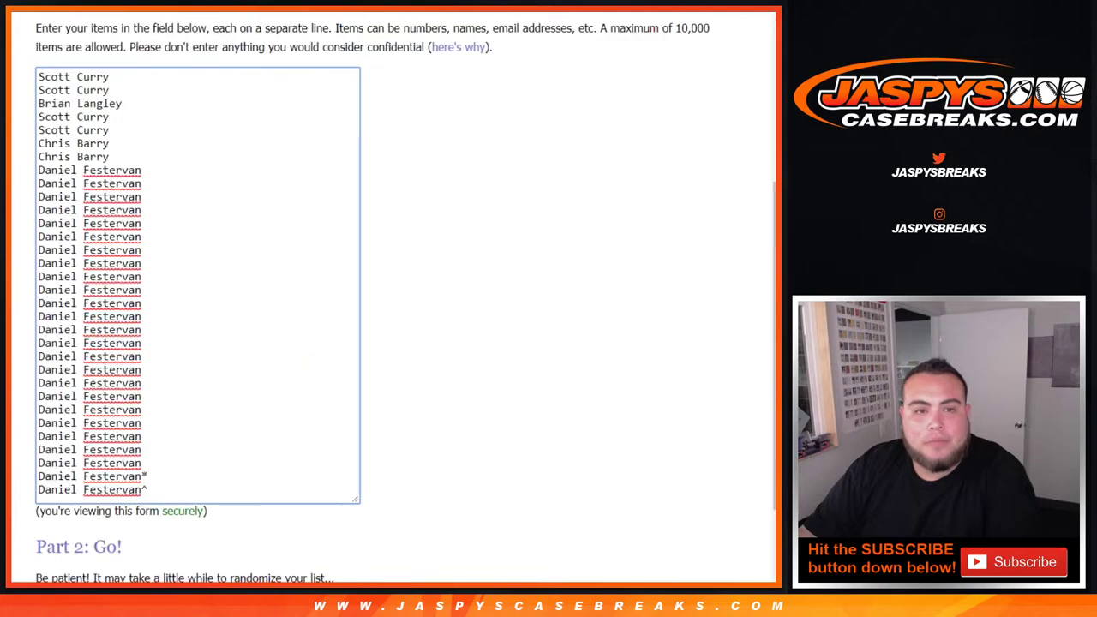
Randomize the list of participant names nine times in total
scroll(394, 297, "down", 3)
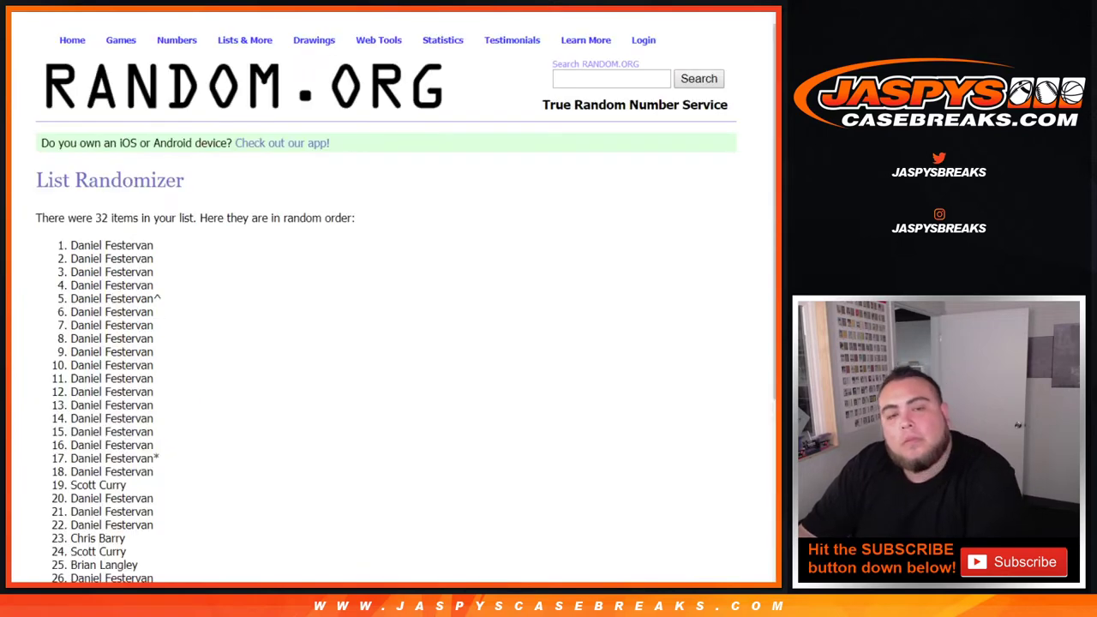
scroll(394, 296, "down", 3)
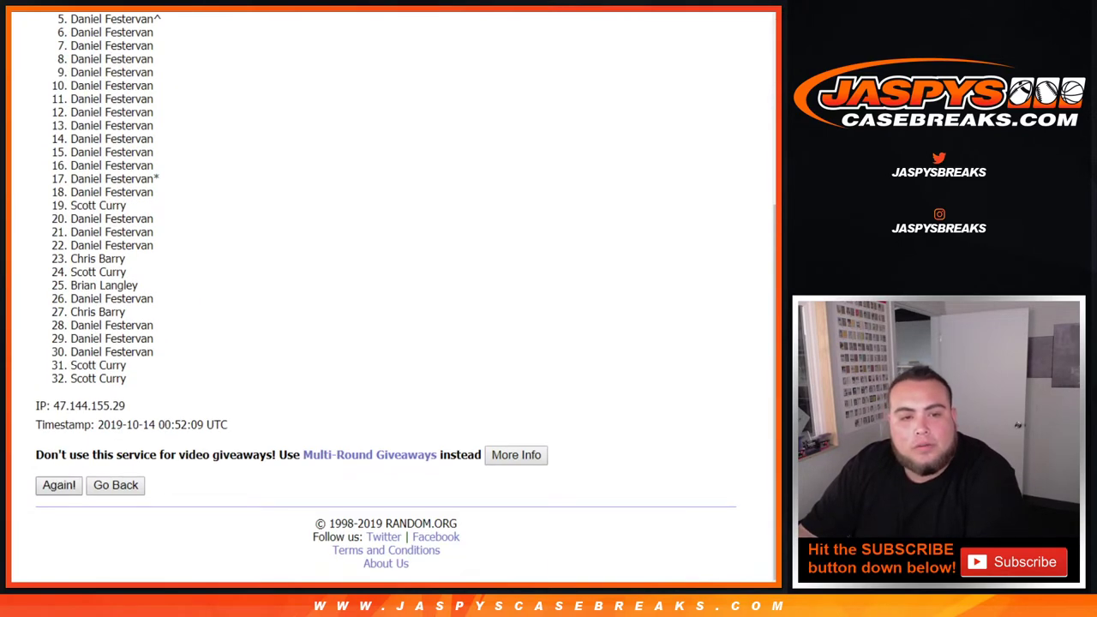
left_click(59, 485)
scroll(59, 486, "down", 3)
left_click(59, 485)
scroll(60, 485, "down", 3)
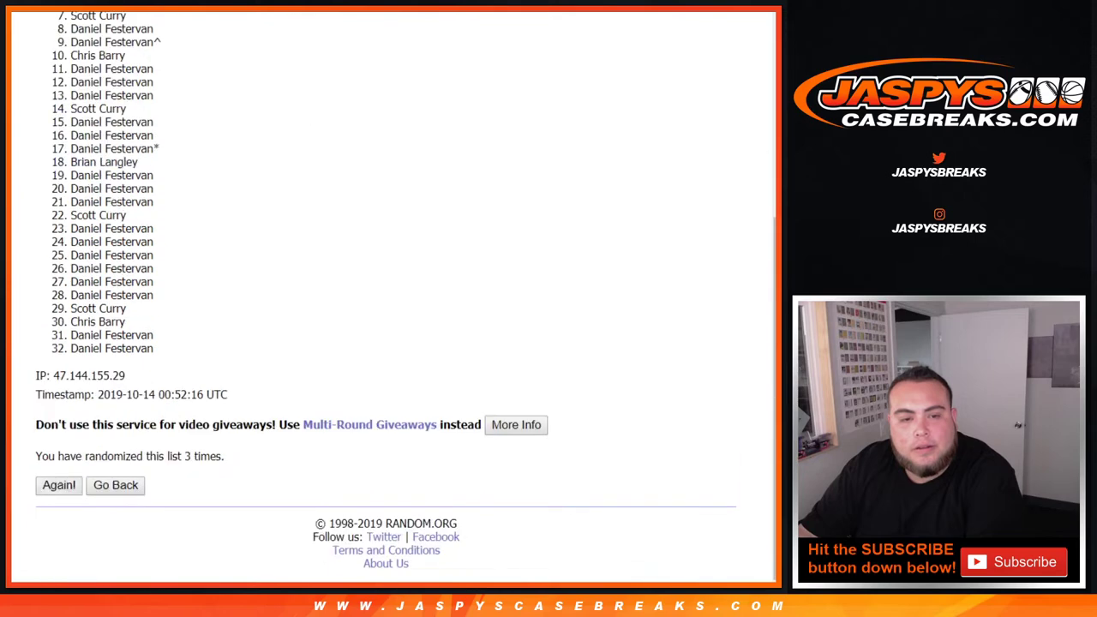
left_click(59, 485)
scroll(59, 485, "down", 3)
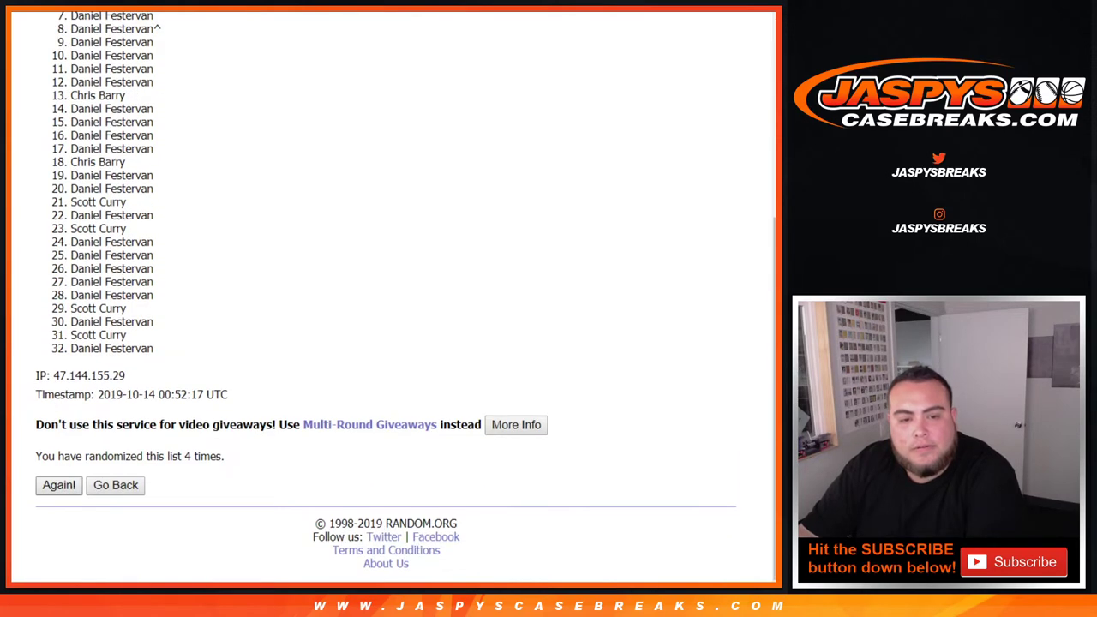
left_click(60, 485)
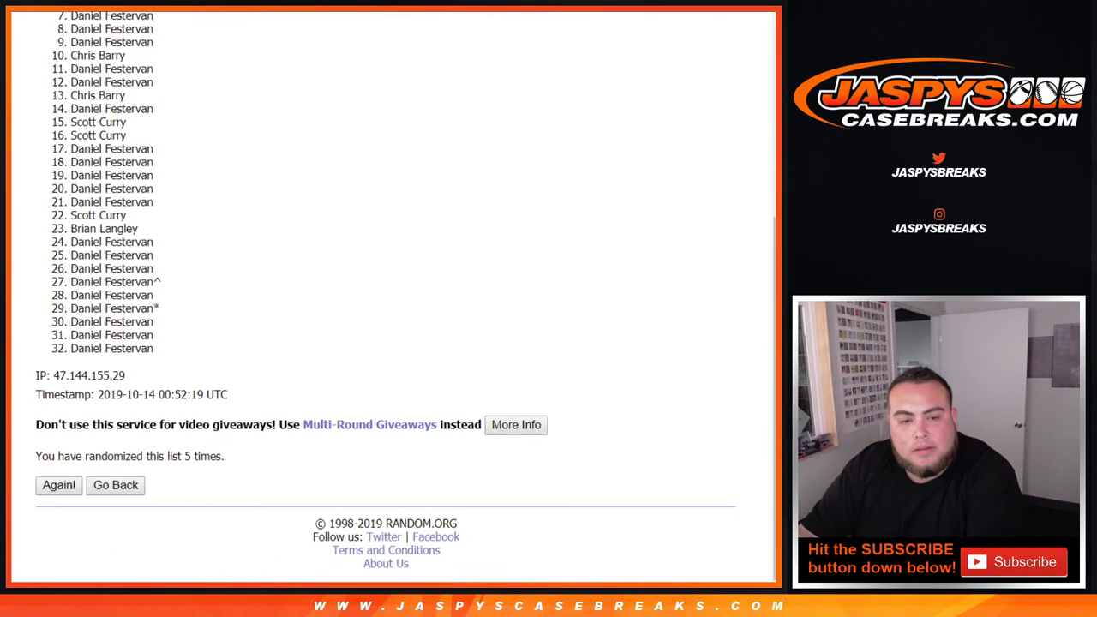
left_click(59, 485)
left_click(59, 486)
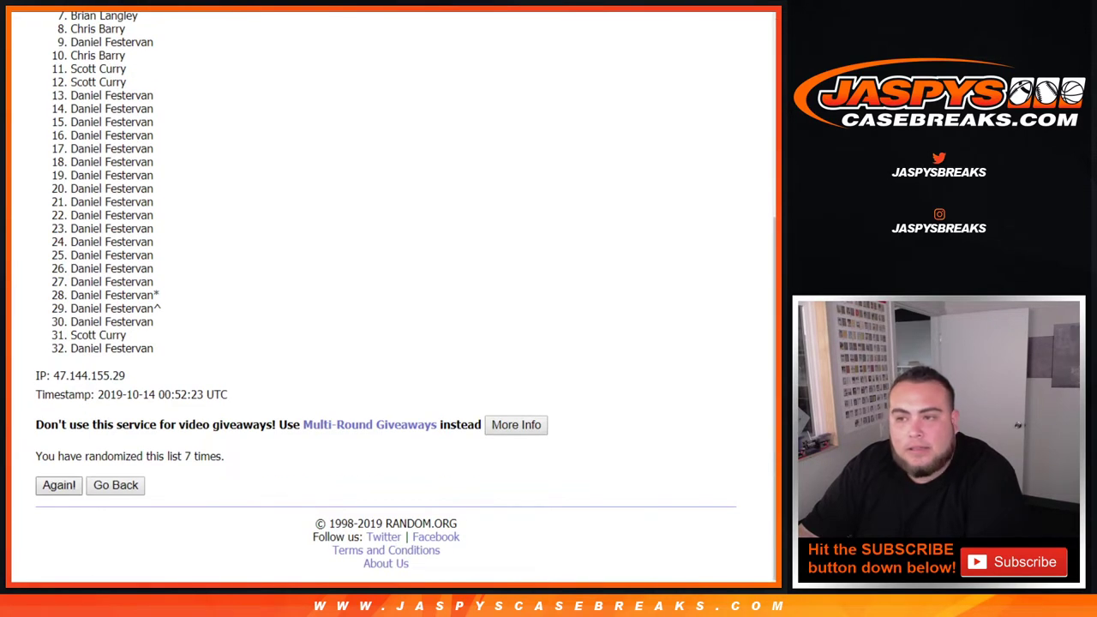
left_click(59, 485)
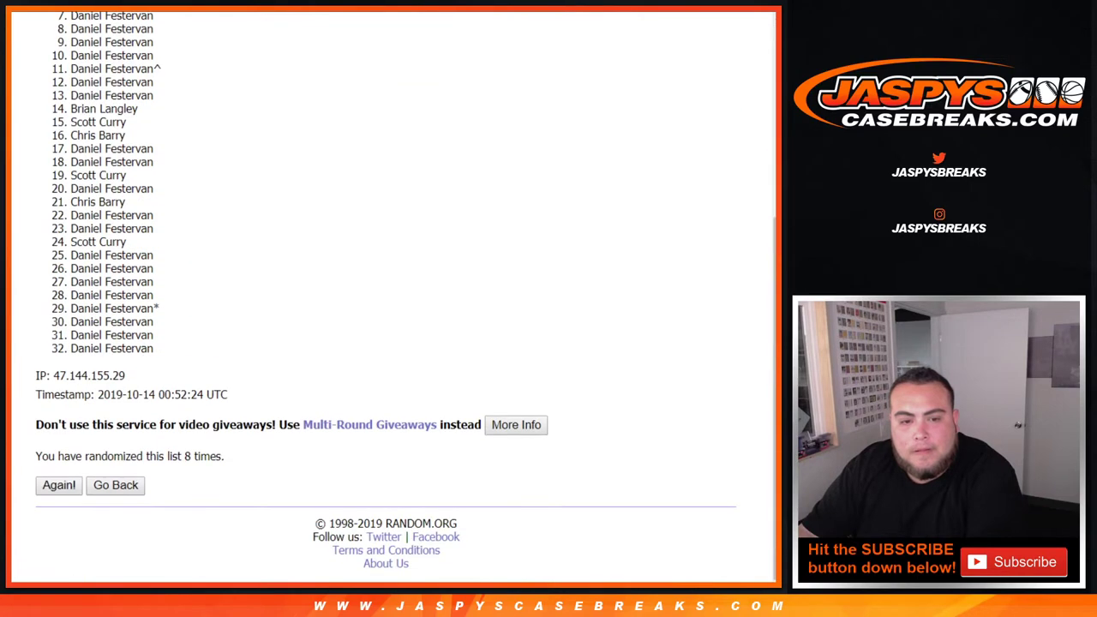
left_click(59, 485)
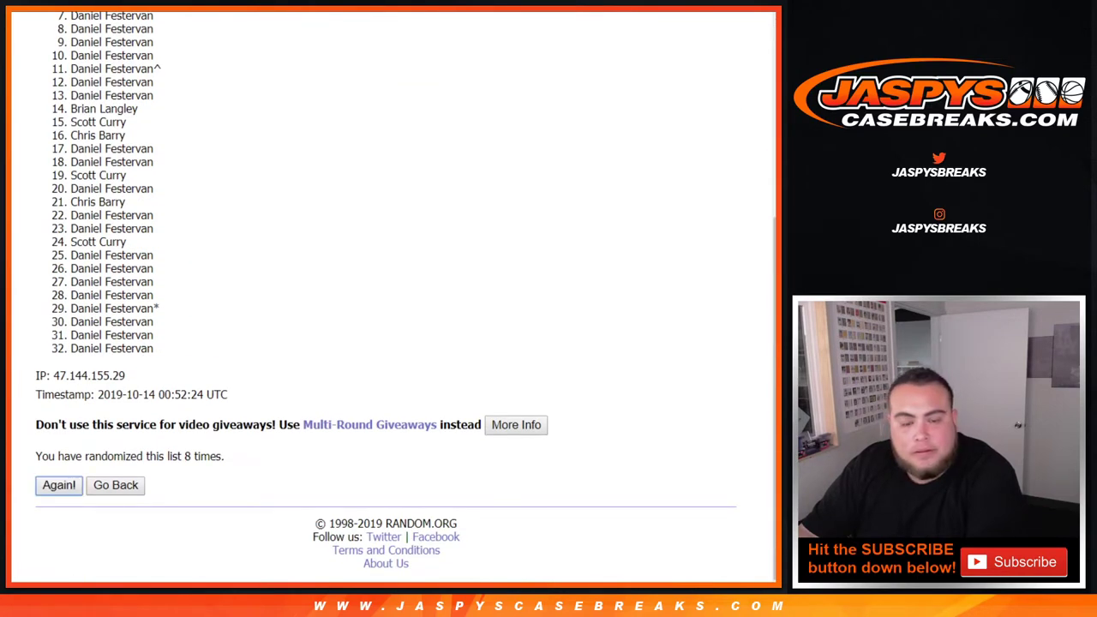
left_click_drag(185, 456, 224, 456)
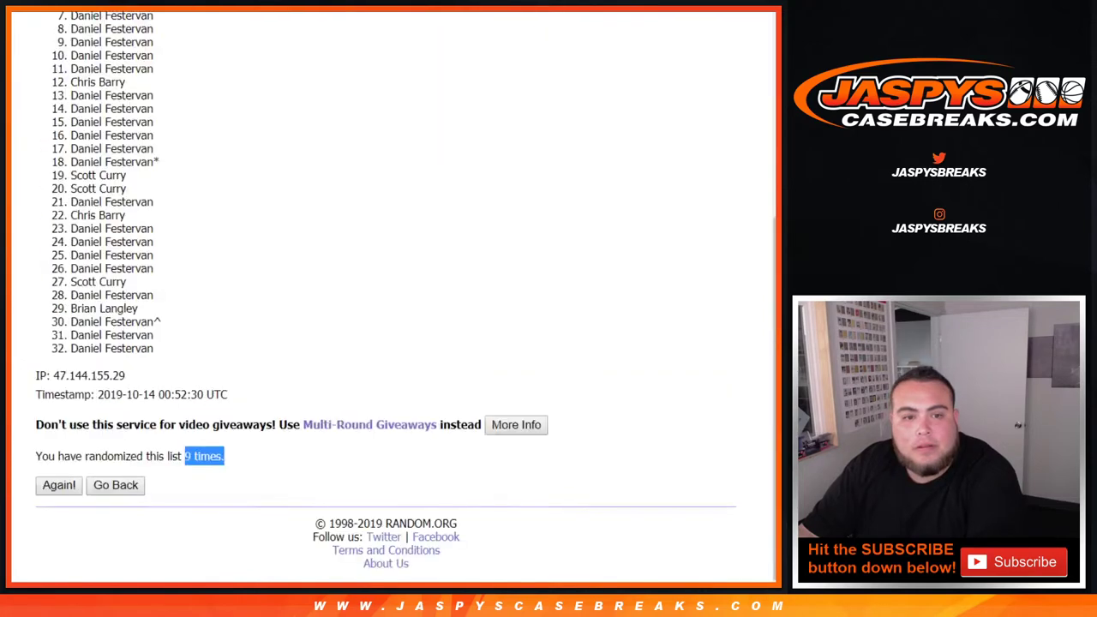
Copy the complete randomized list of participant names and switch to the case break #1 spreadsheet in Google Sheets
scroll(385, 300, "up", 5)
left_click_drag(70, 245, 155, 352)
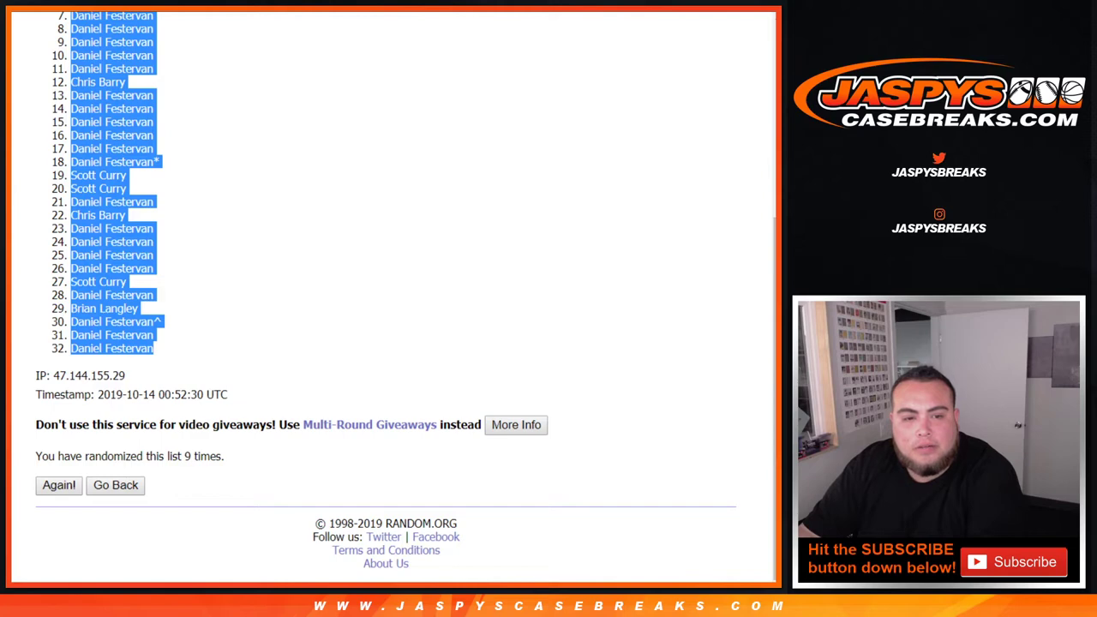
key("ctrl+Tab")
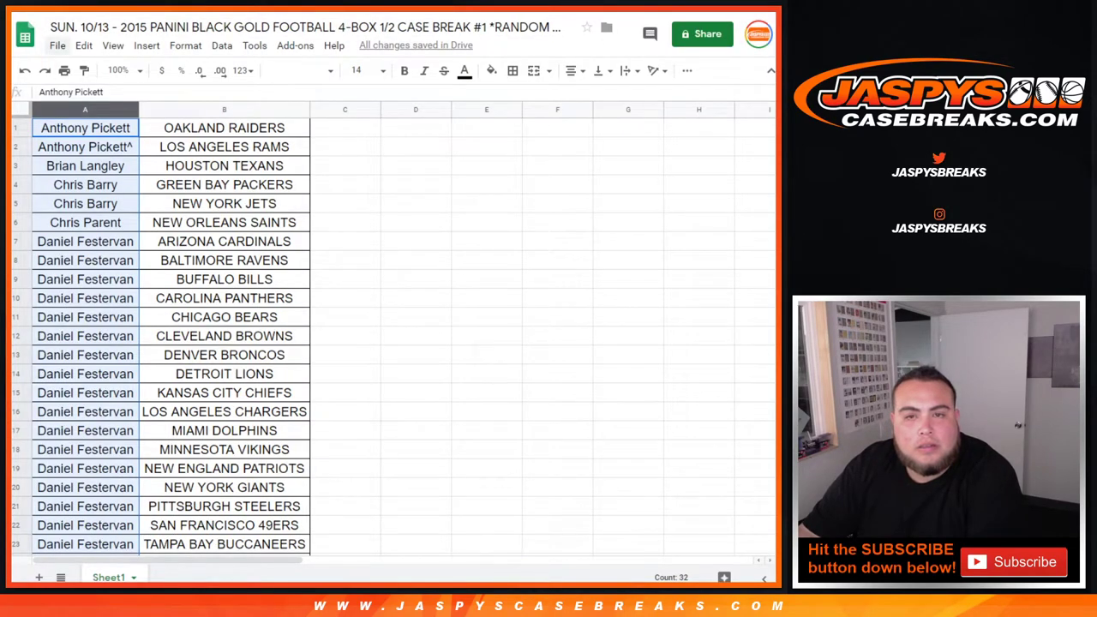
Start making a copy of the spreadsheet and remove the "Copy of" prefix from its name
left_click(58, 45)
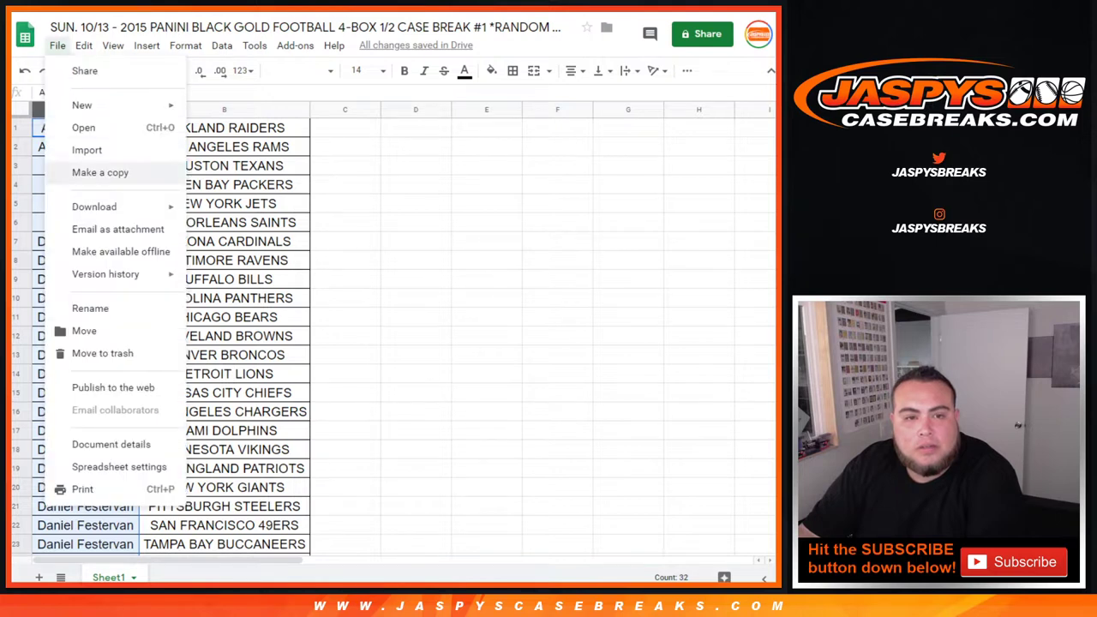
left_click(94, 172)
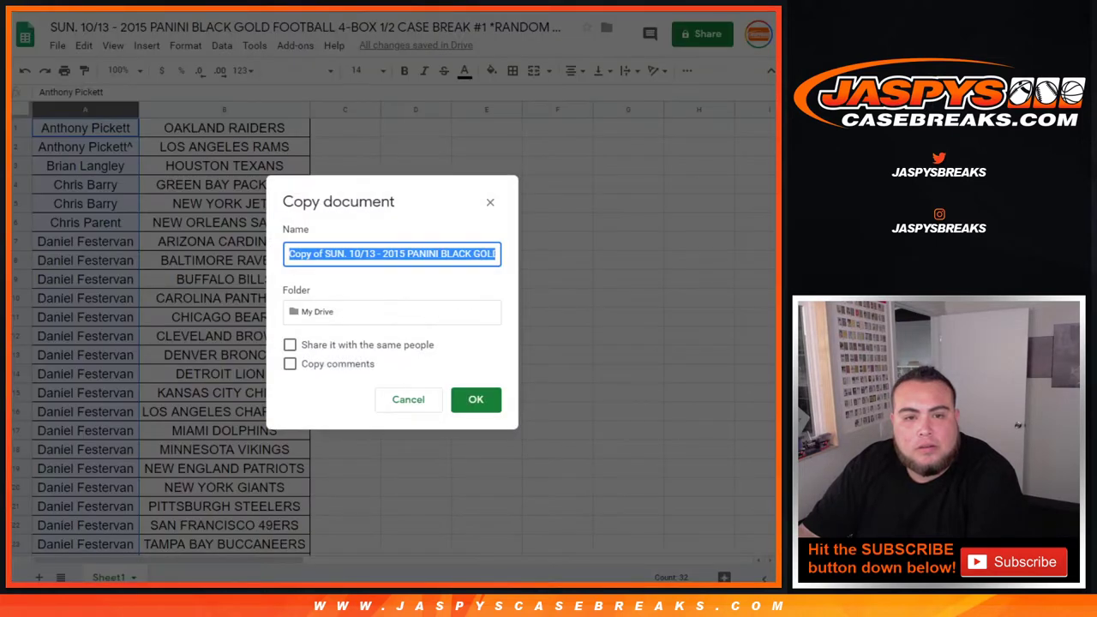
left_click(325, 254)
key("BackSpace")
key("BackSpace")
key("BackSpace")
key("BackSpace")
key("BackSpace")
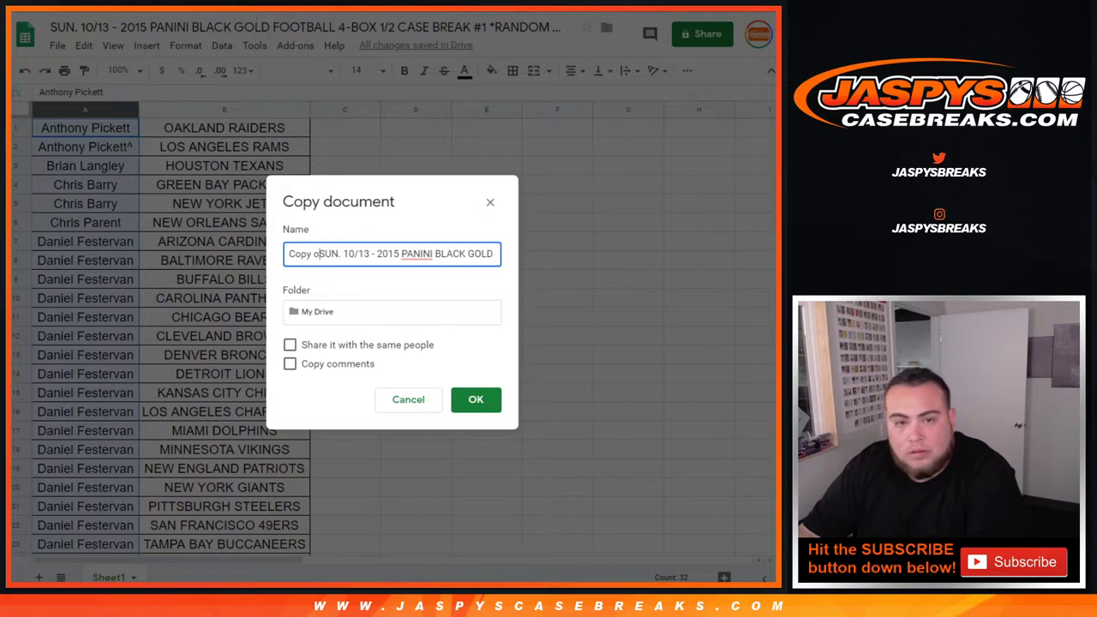
key("BackSpace")
key("BackSpace")
key("BackSpace")
Change the break number in the copy's name to #2 and create the copy
key("ctrl+a")
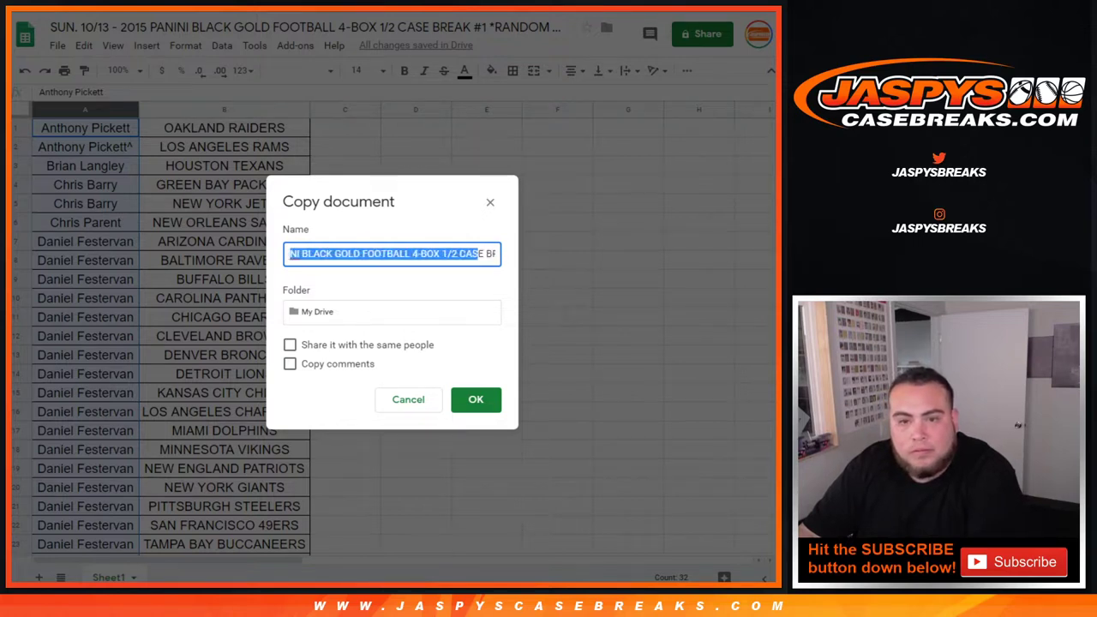
left_click(408, 254)
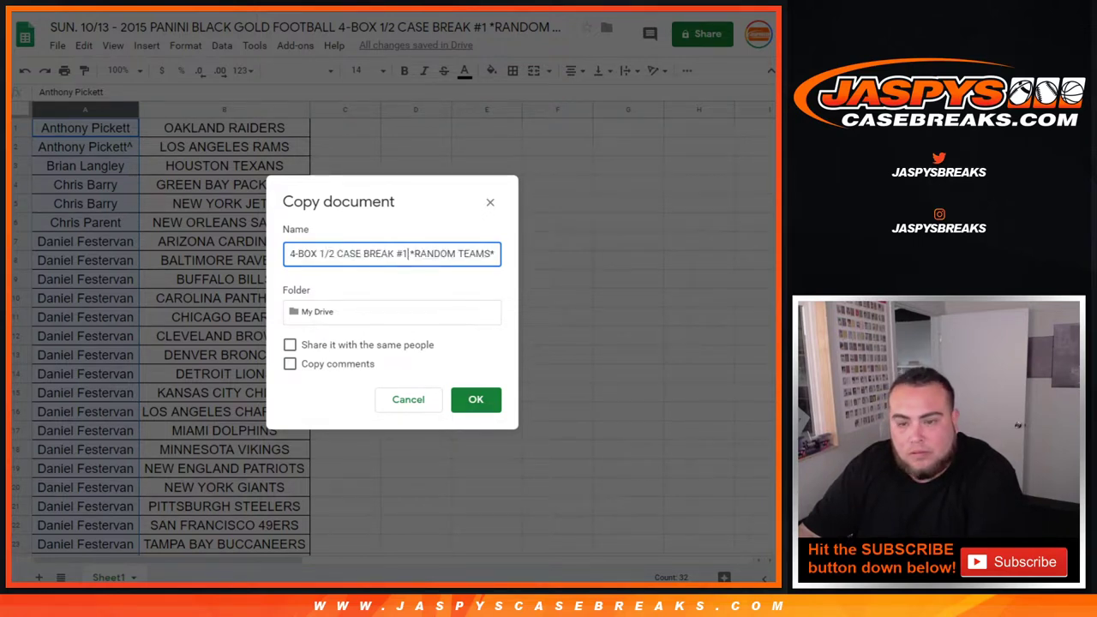
key("BackSpace")
type("2")
key("Return")
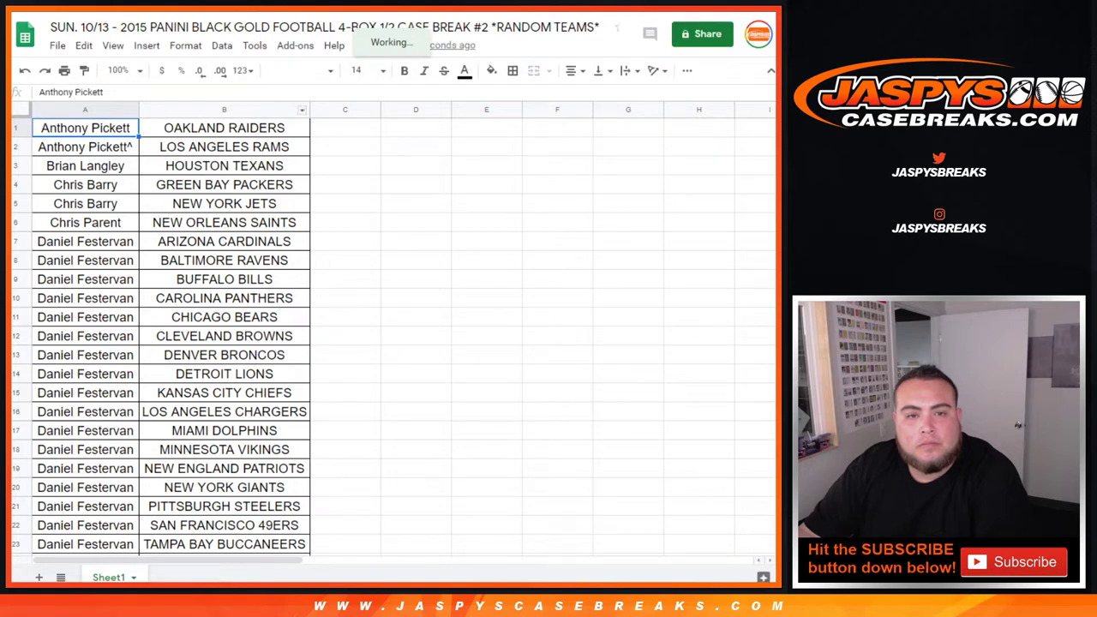
Sort the sheet by the team column from A to Z
left_click(302, 110)
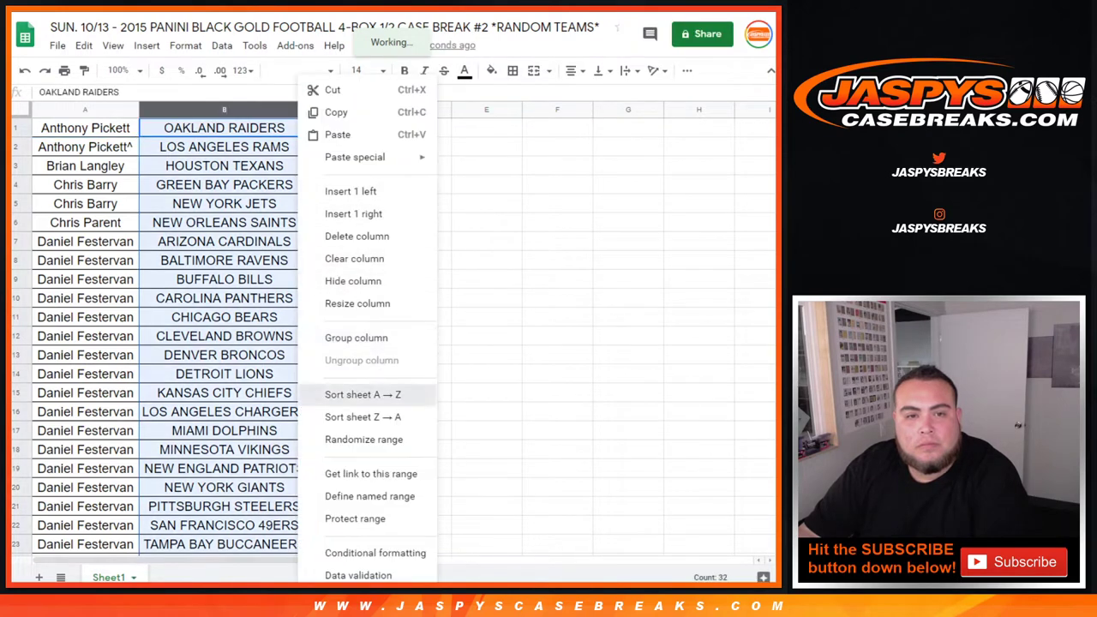
left_click(360, 393)
Clear all old names and teams from columns A and B, and paste the randomized names starting at A1
left_click_drag(85, 128, 225, 469)
scroll(225, 343, "down", 3)
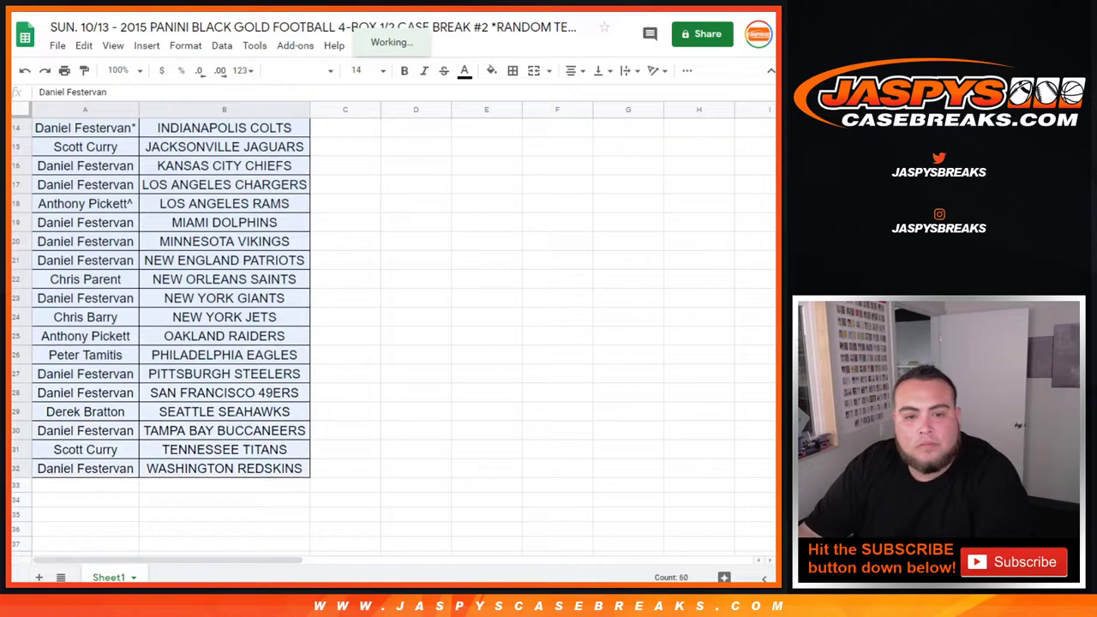
key("Delete")
scroll(171, 335, "up", 5)
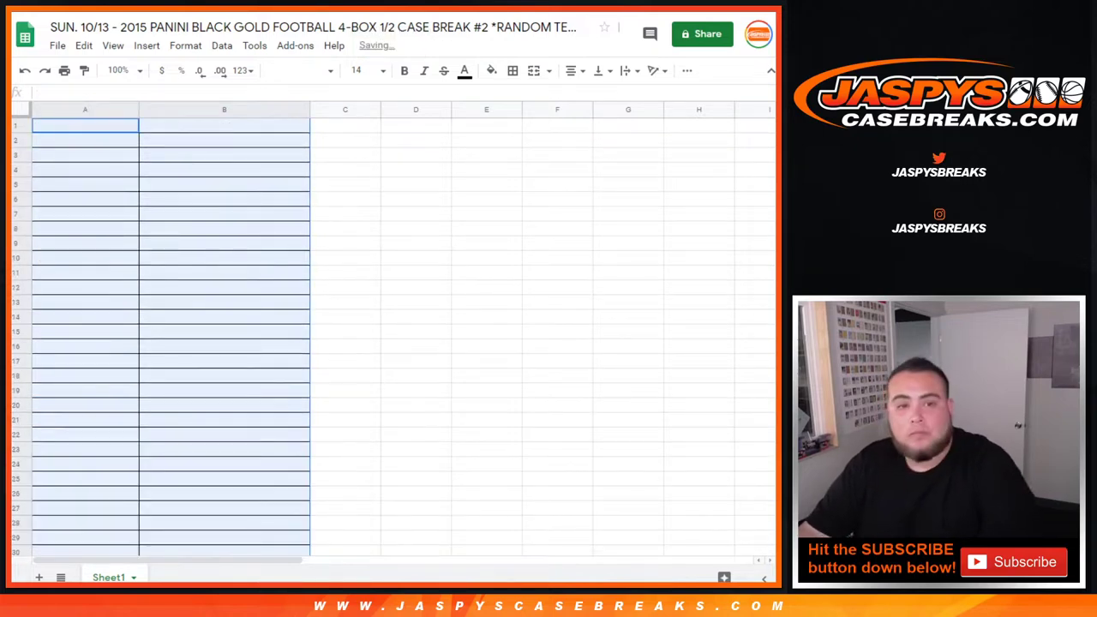
left_click(85, 126)
key("ctrl+v")
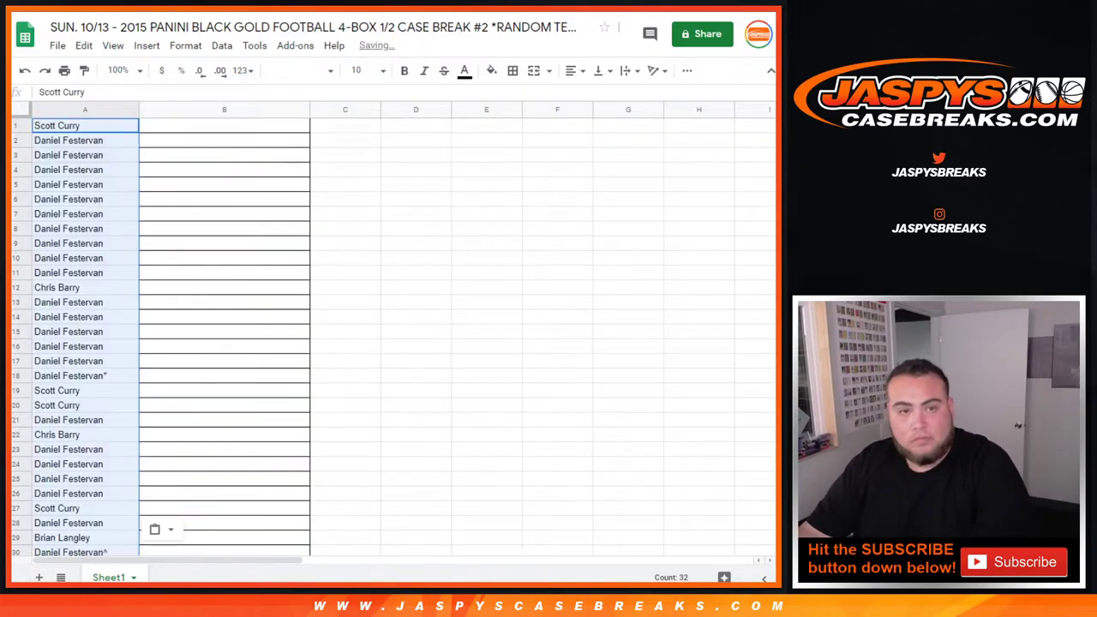
Switch to the RANDOM.ORG List Randomizer form holding the football teams and randomize the list once
key("ctrl+Tab")
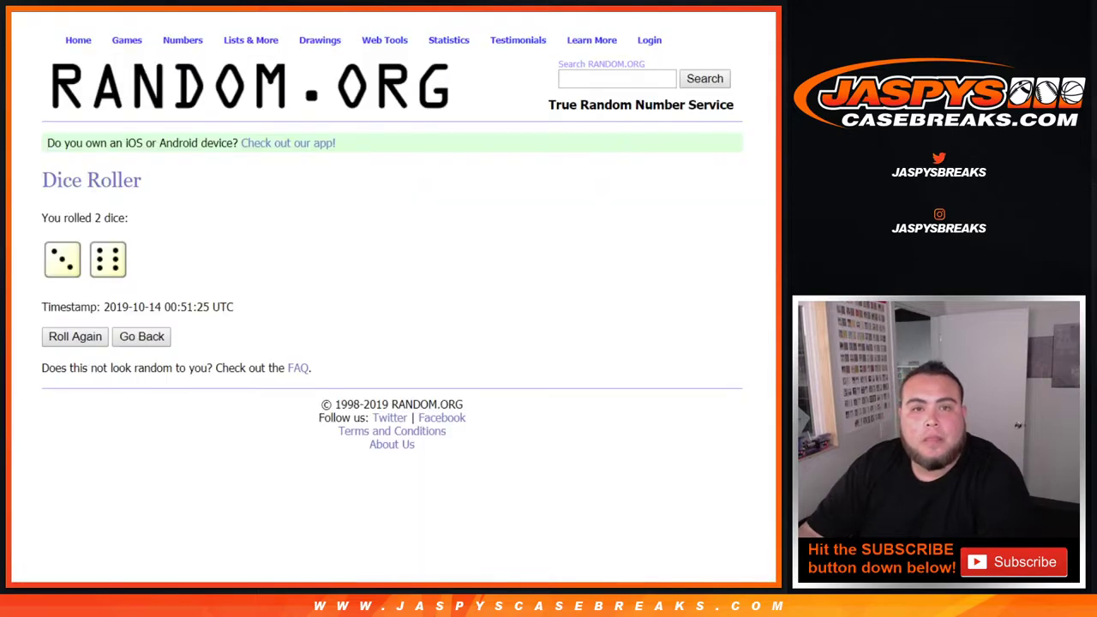
key("ctrl+Tab")
key("ctrl+Tab")
scroll(385, 300, "down", 1)
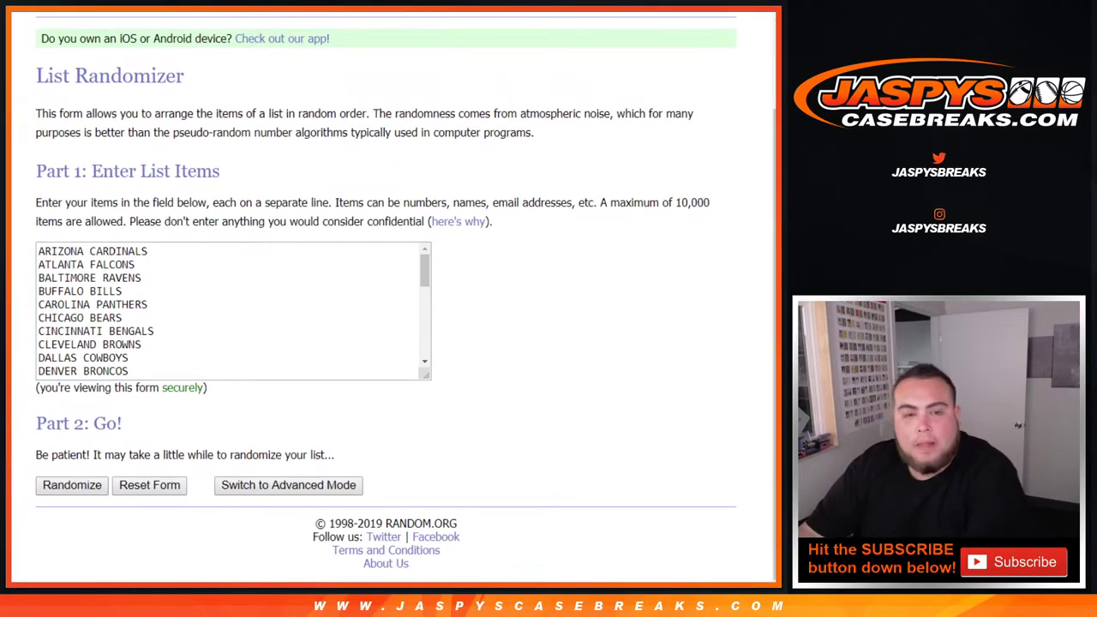
key("ctrl+Tab")
scroll(386, 300, "down", 3)
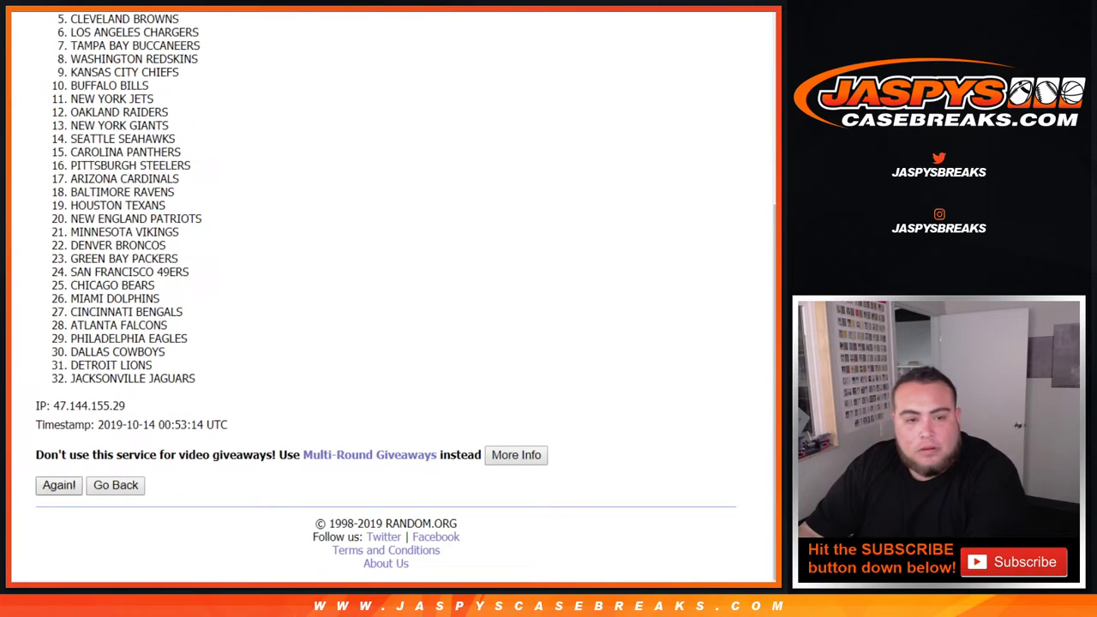
Randomize the football team list eight more times, for nine randomizations in total
left_click(58, 485)
scroll(386, 300, "down", 3)
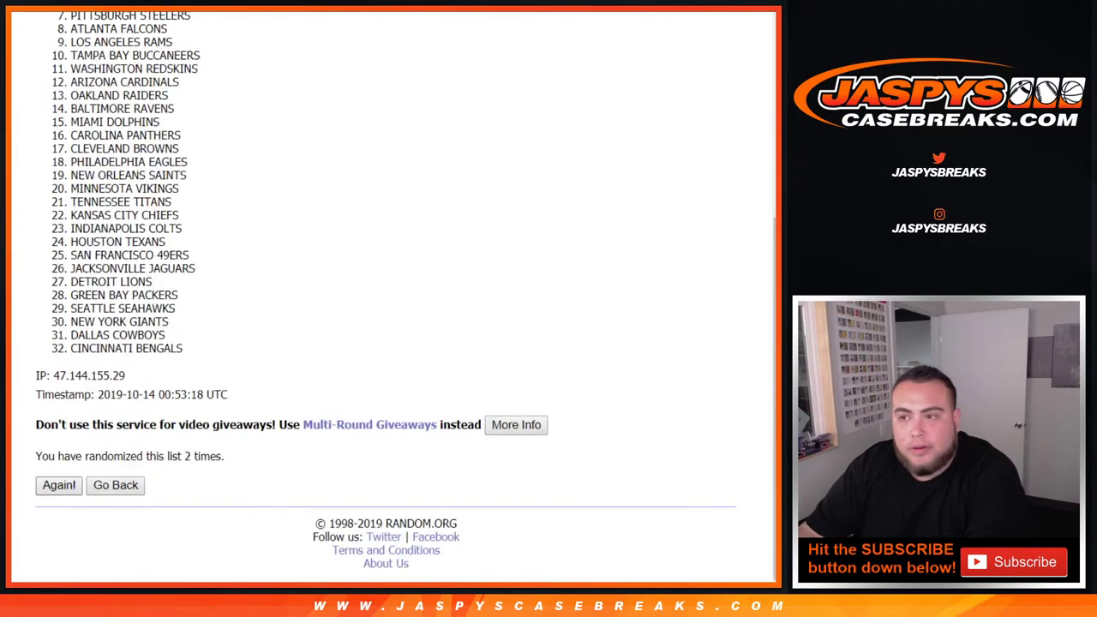
left_click(58, 485)
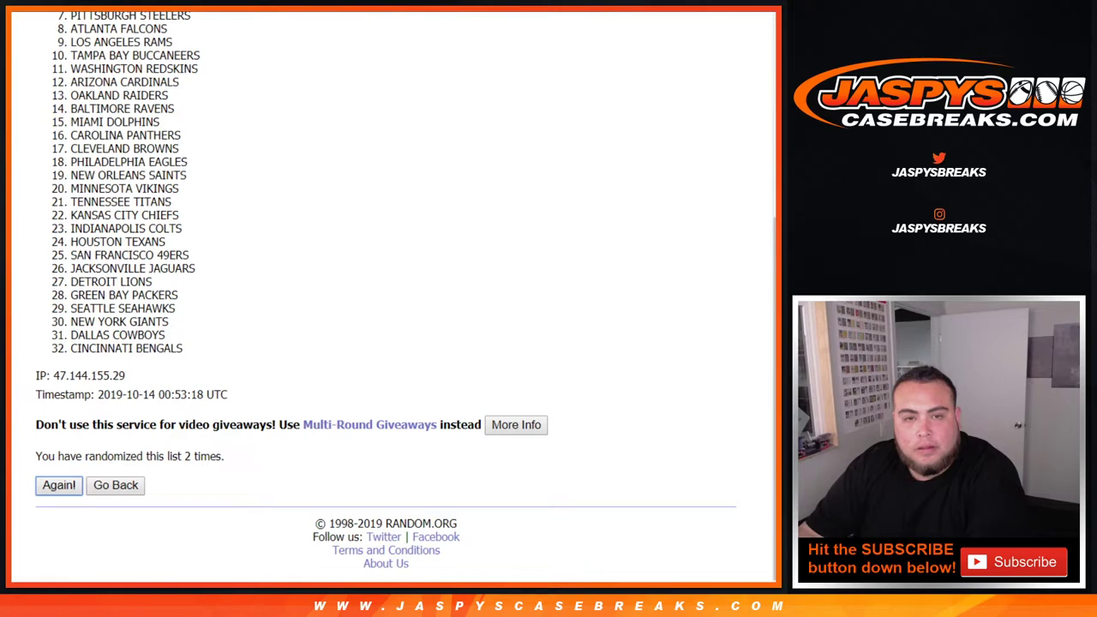
scroll(385, 300, "down", 3)
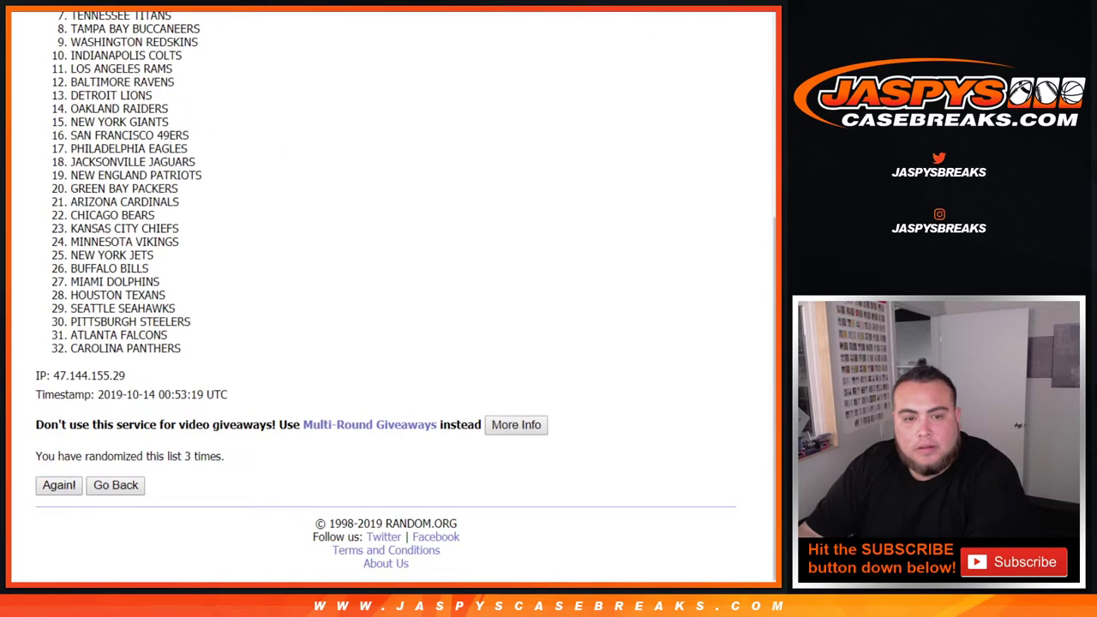
left_click(58, 485)
key("Return")
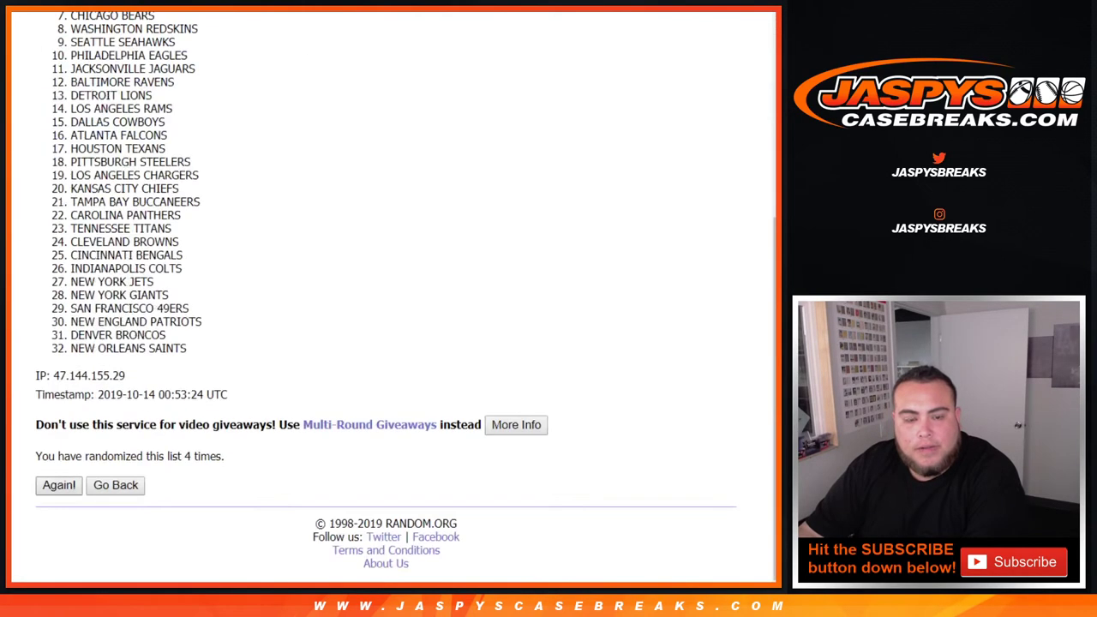
key("Return")
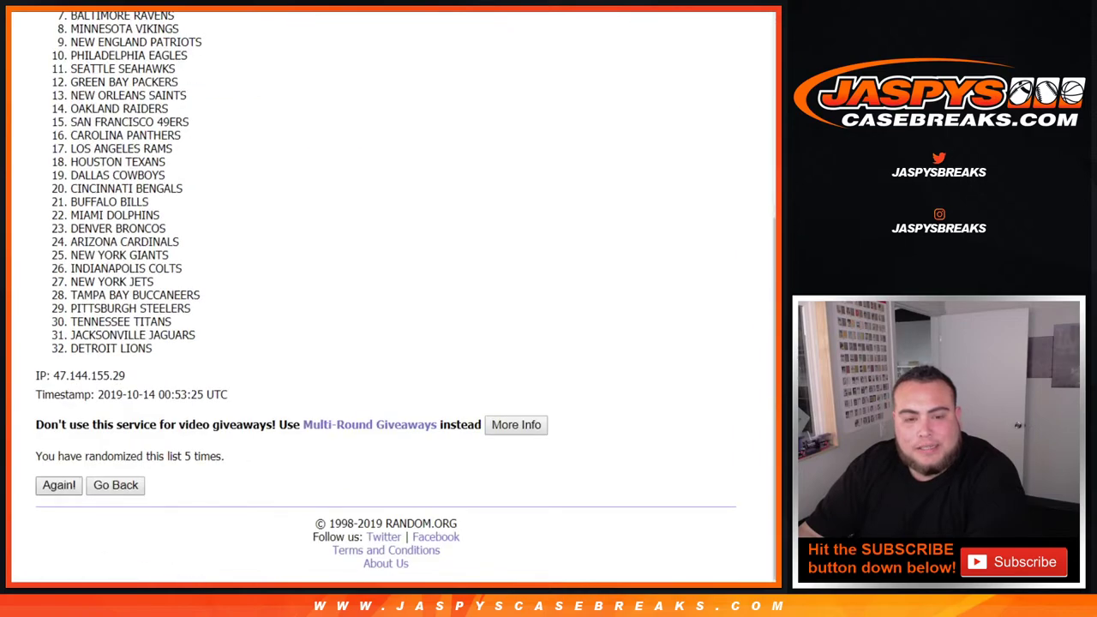
key("Return")
key("Return")
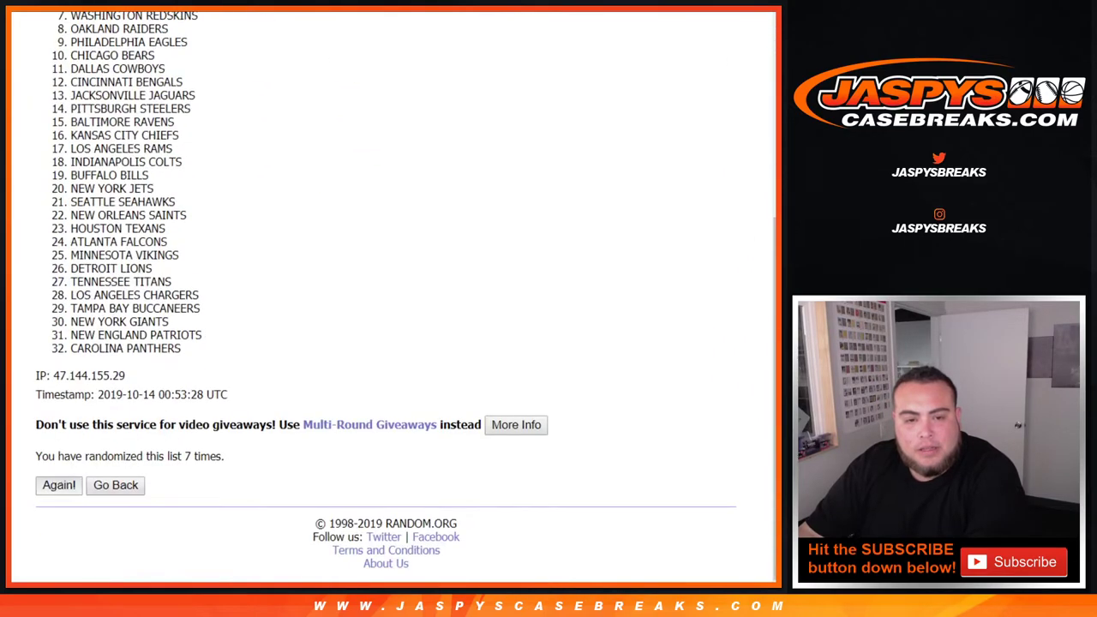
key("Return")
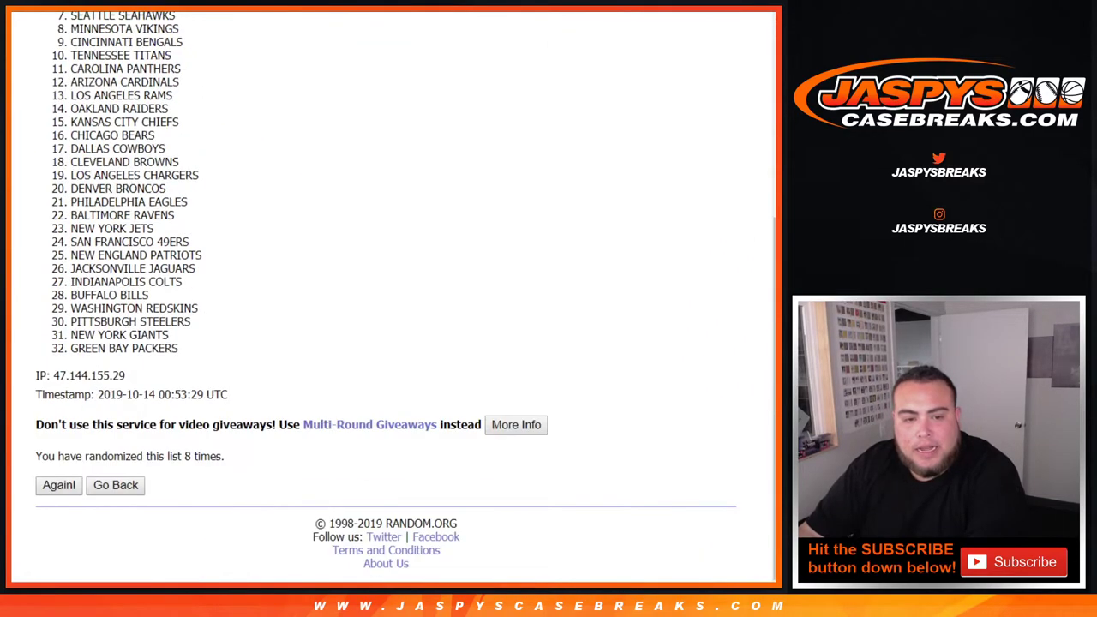
key("Return")
scroll(386, 297, "down", 4)
left_click_drag(225, 456, 172, 456)
Copy the complete randomized team list, from Los Angeles Rams through Washington Redskins
scroll(385, 297, "up", 3)
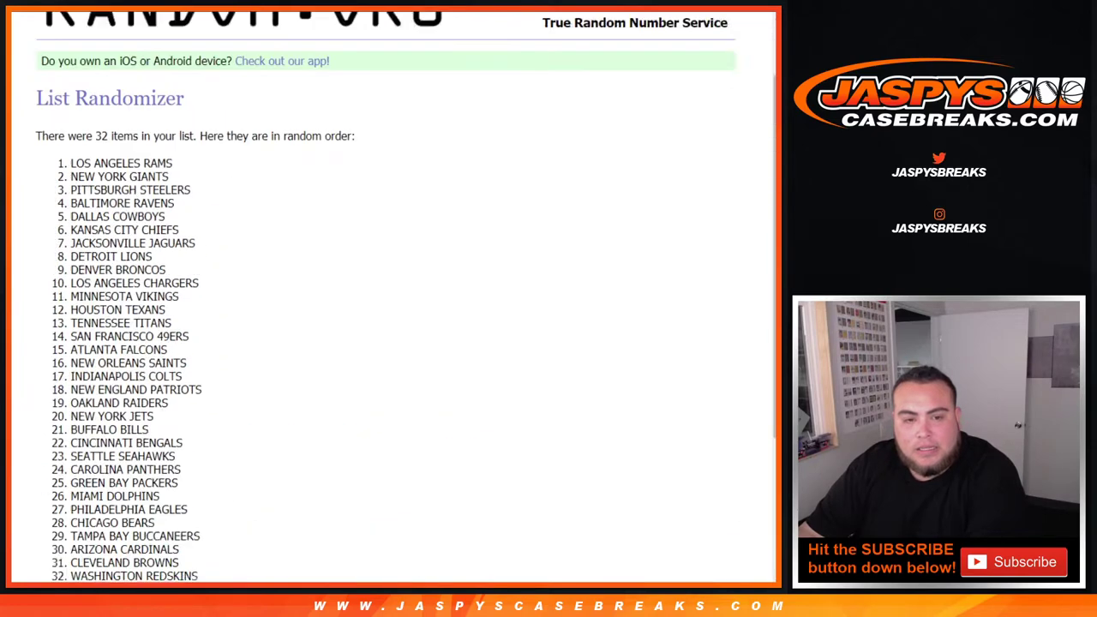
scroll(385, 292, "up", 2)
left_click_drag(71, 245, 198, 378)
key("ctrl+c")
scroll(201, 432, "down", 1)
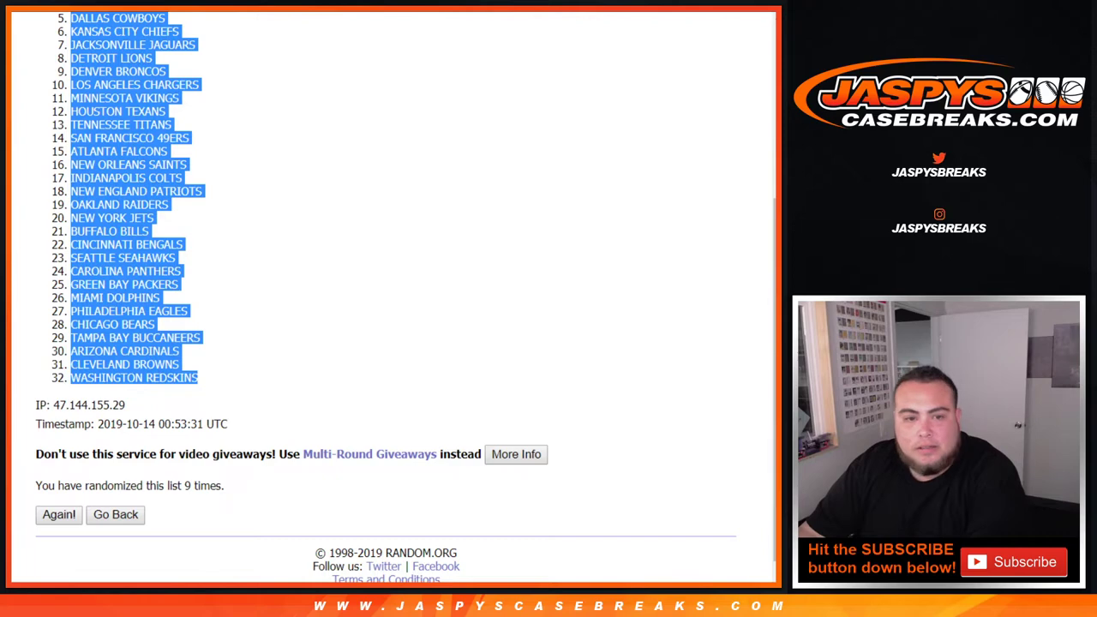
Switch to the case break #2 spreadsheet and paste the randomized teams into column B starting at B1
key("ctrl+Tab")
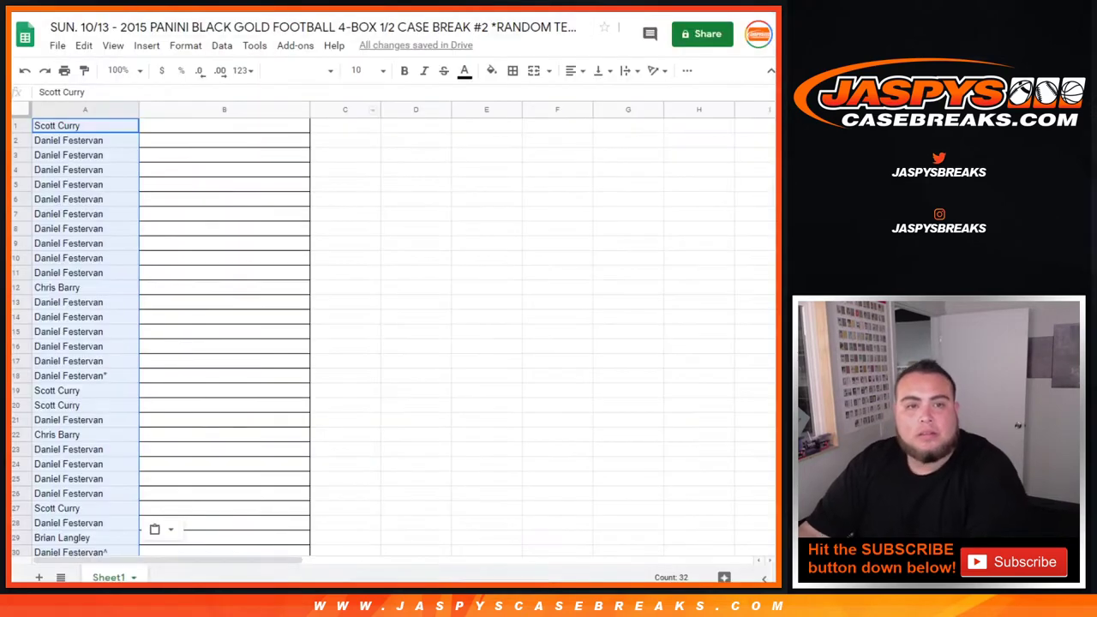
left_click(224, 125)
key("ctrl+v")
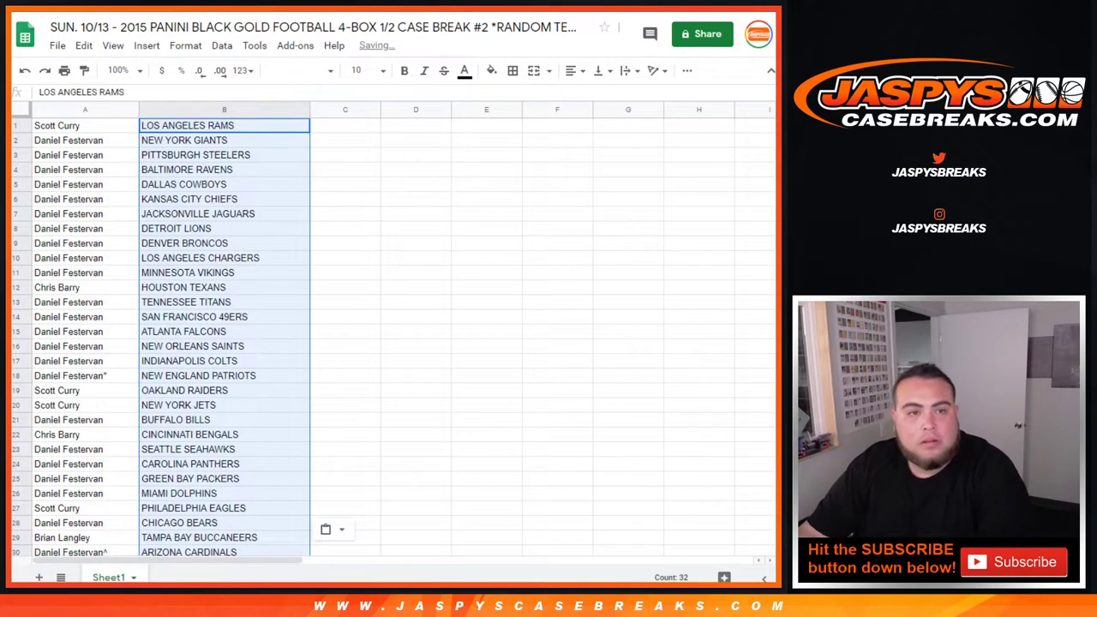
Set the font size of the entire sheet to 14 and look over all participant and team rows
key("ctrl+a")
left_click(360, 71)
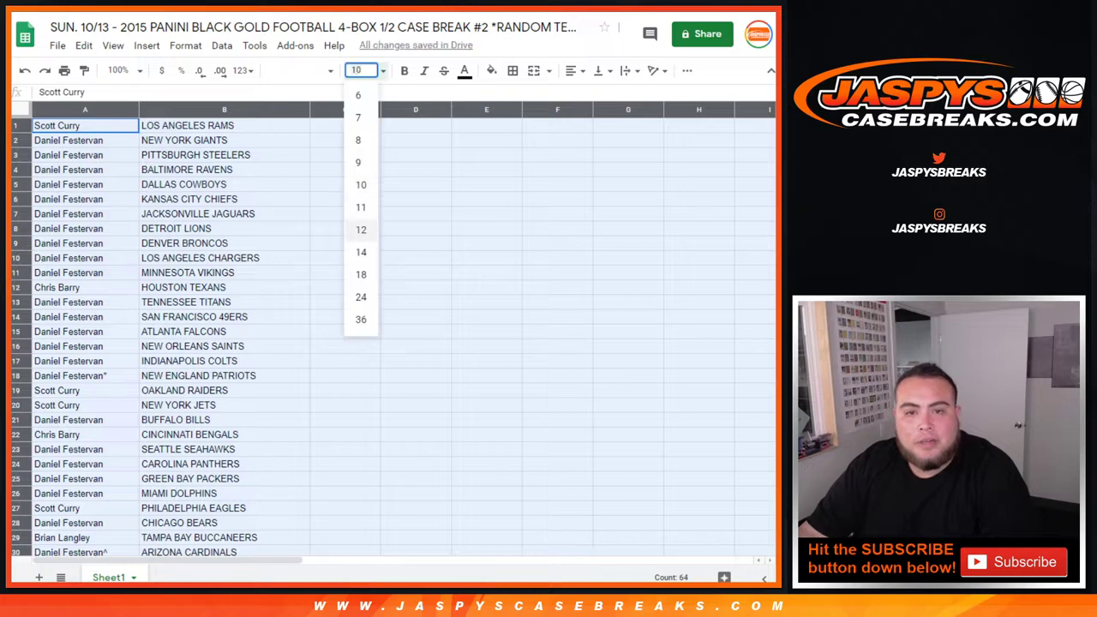
left_click(360, 252)
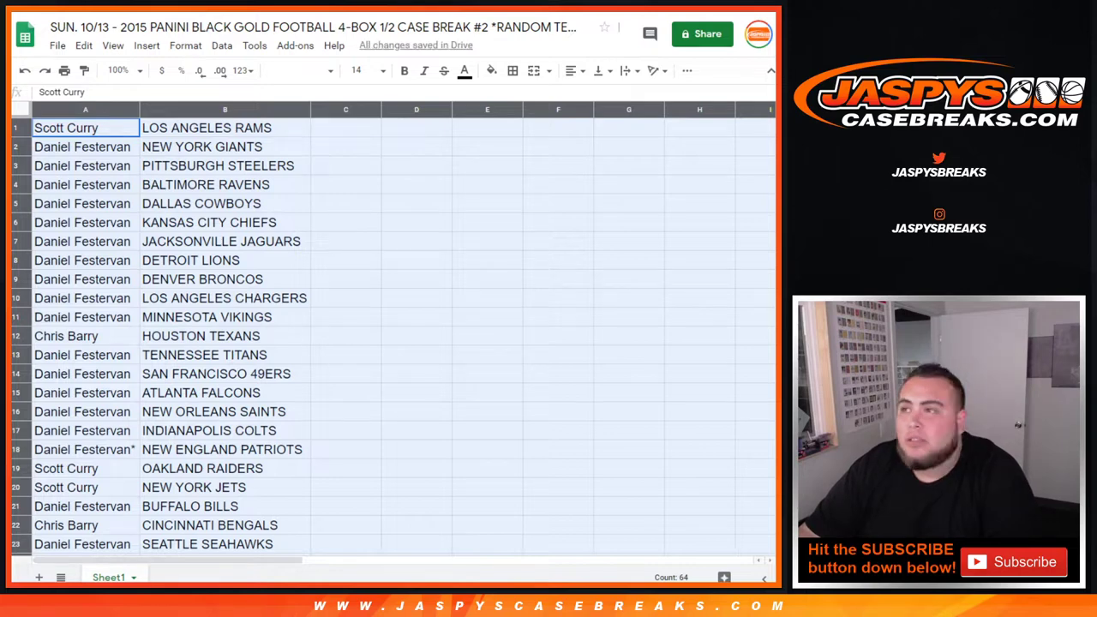
scroll(395, 334, "down", 3)
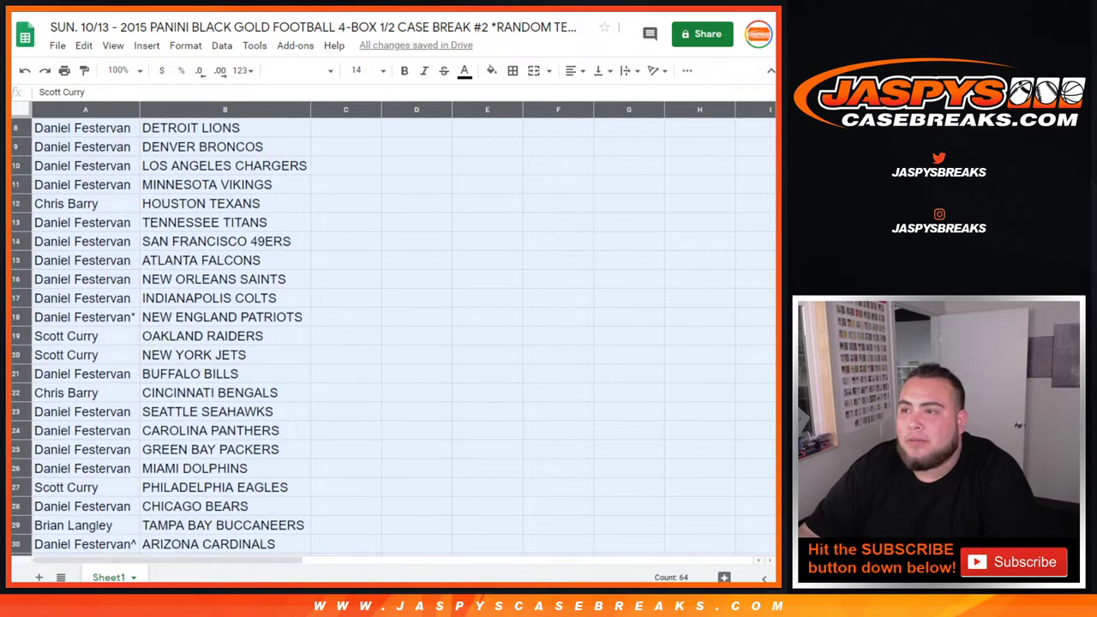
scroll(394, 334, "down", 2)
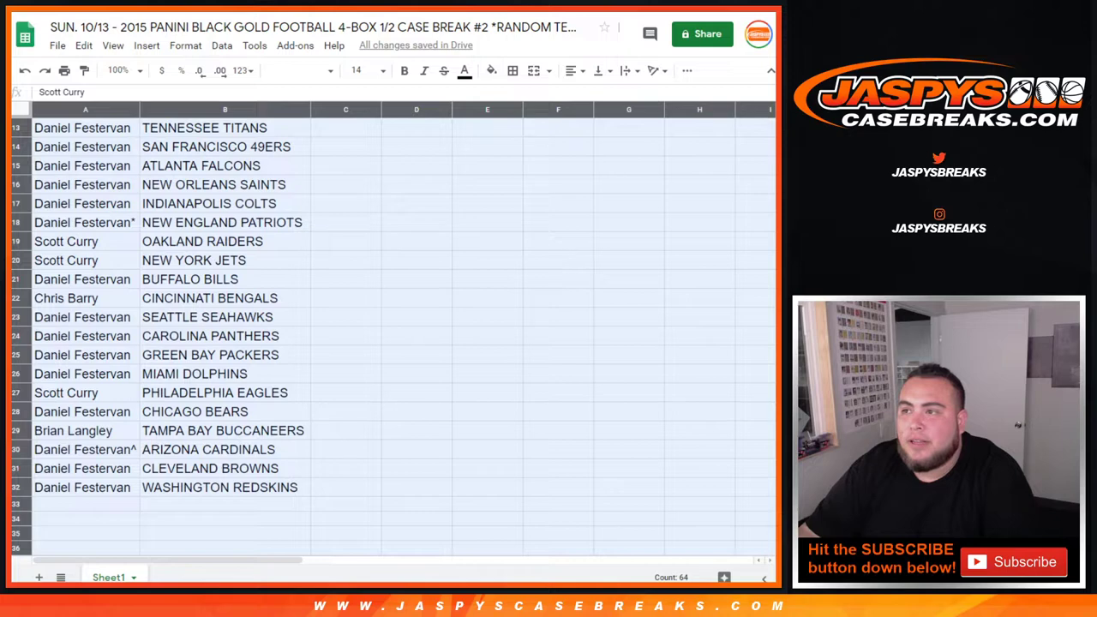
scroll(394, 334, "up", 5)
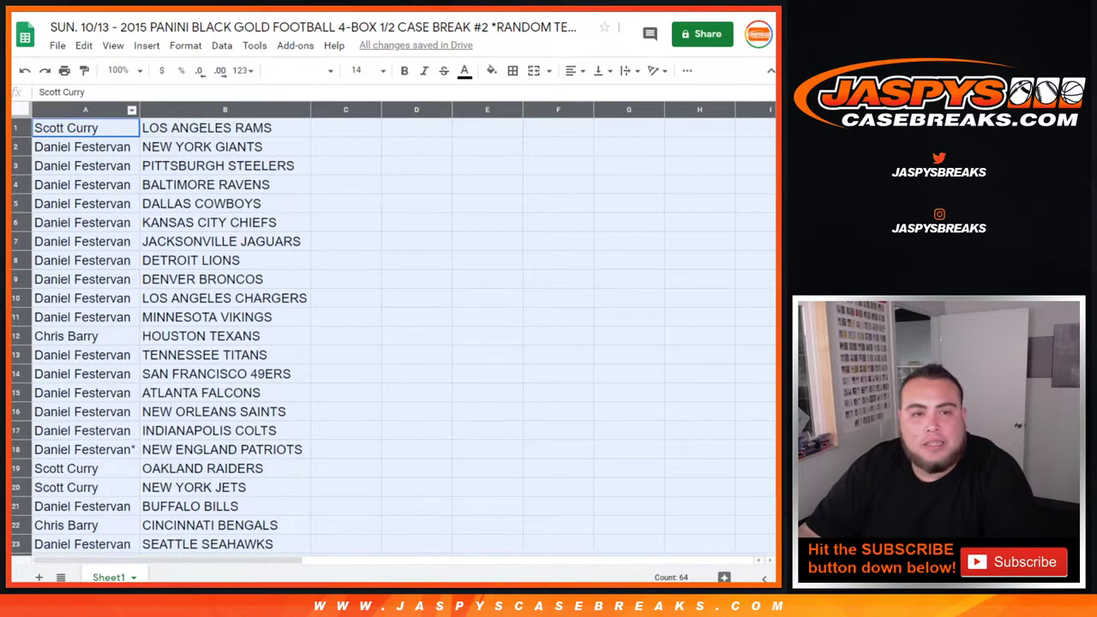
right_click(125, 258)
left_click(172, 348)
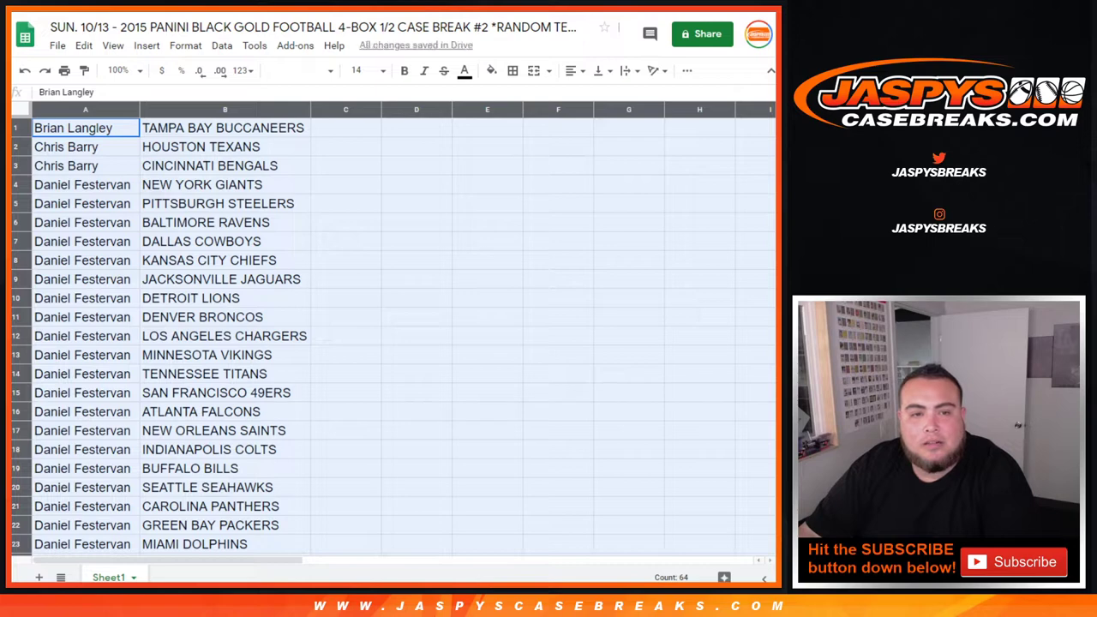
left_click(25, 70)
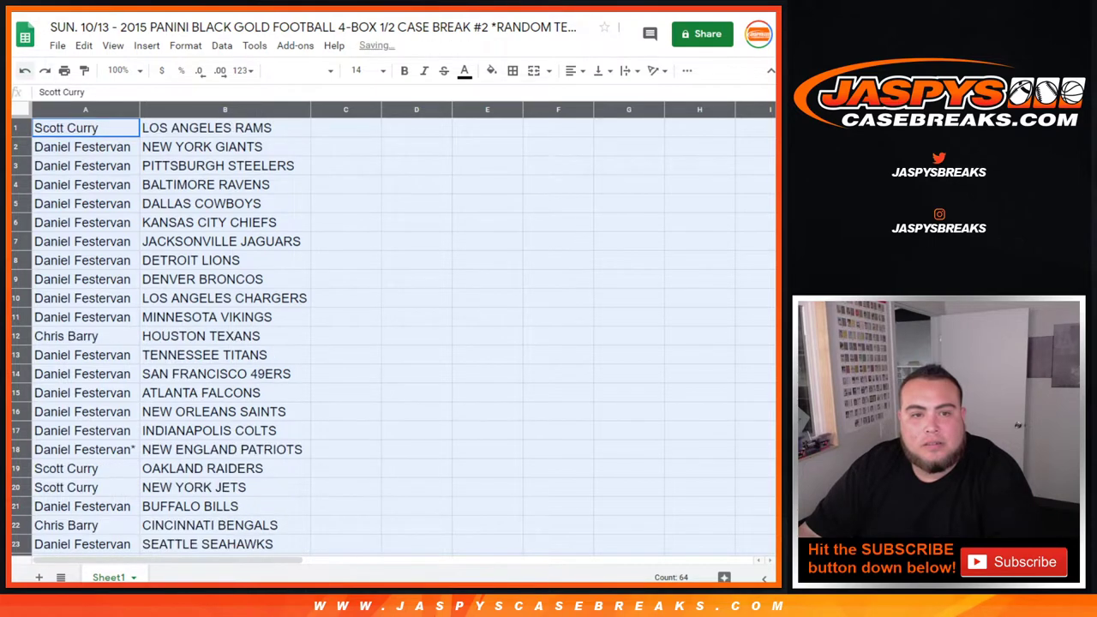
Sort the sheet A → Z by the participant names in column A
left_click(225, 184)
left_click(132, 110)
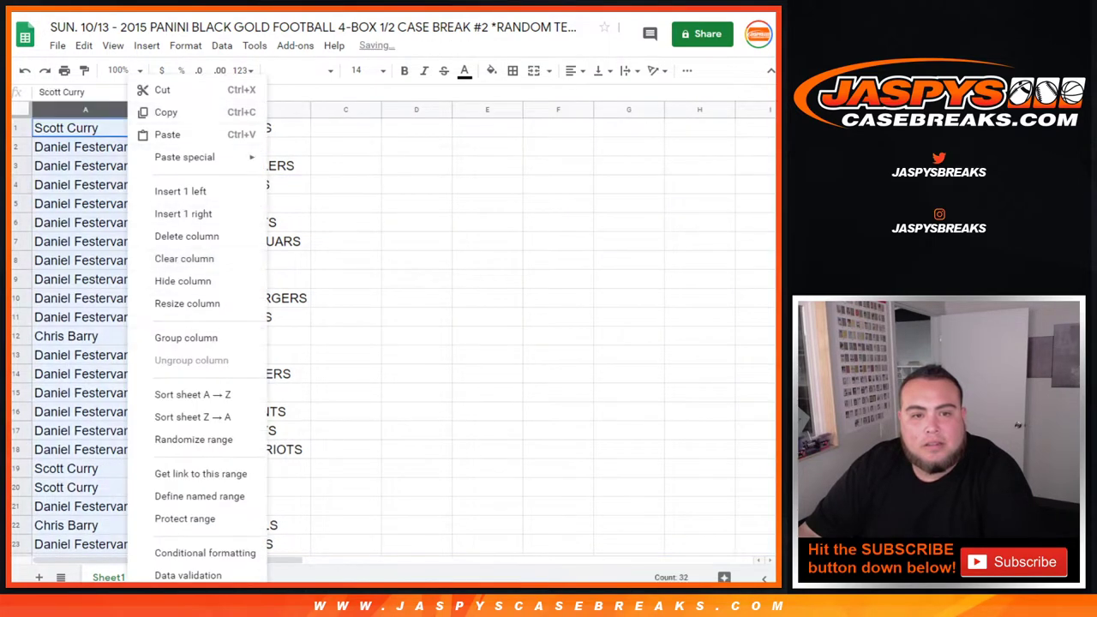
left_click(192, 394)
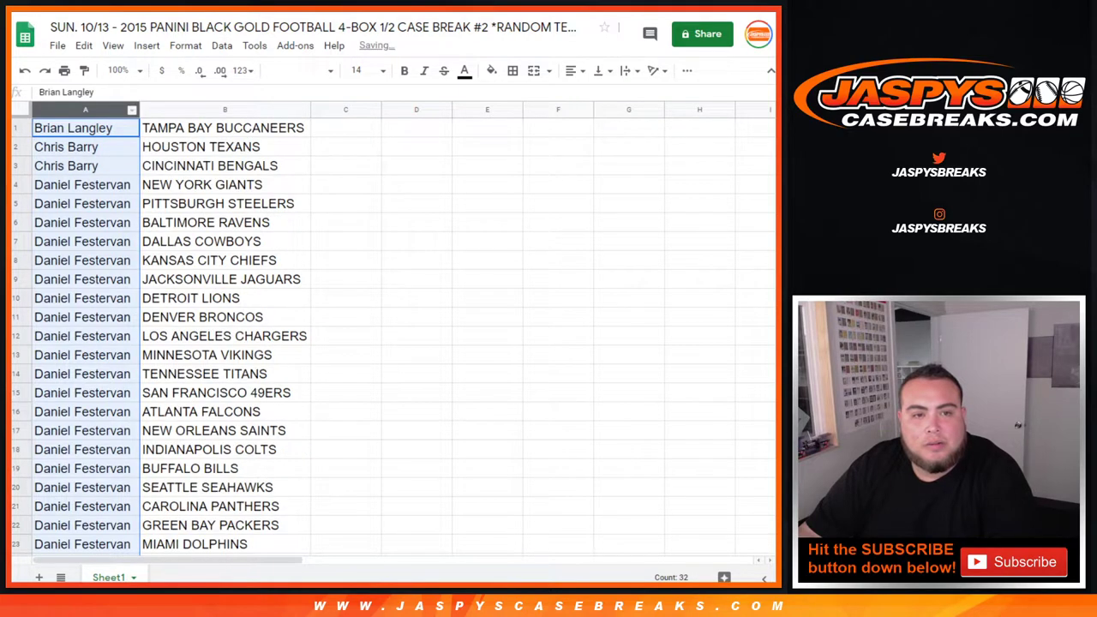
Go through rows 1 to 32 one at a time, reading the team assigned to each participant
left_click(16, 127)
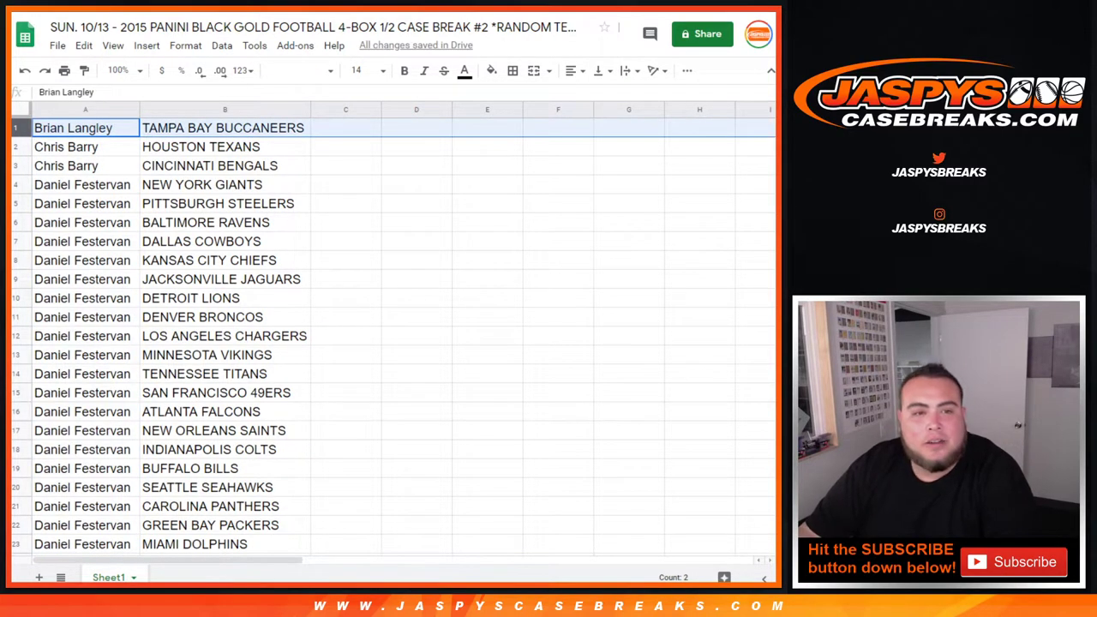
left_click(16, 146)
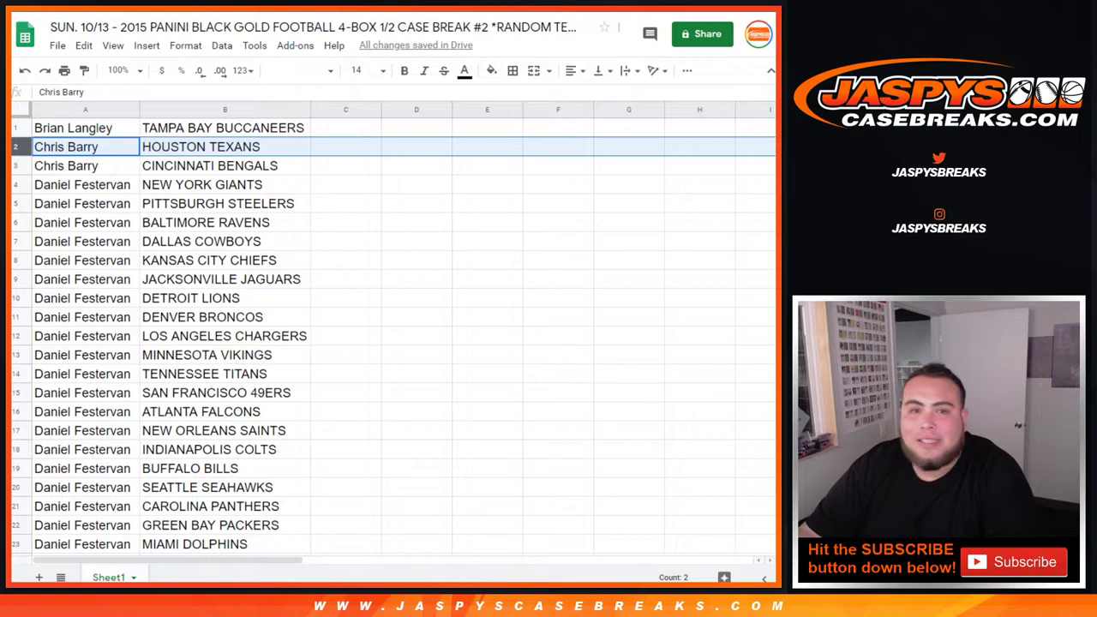
left_click(16, 165)
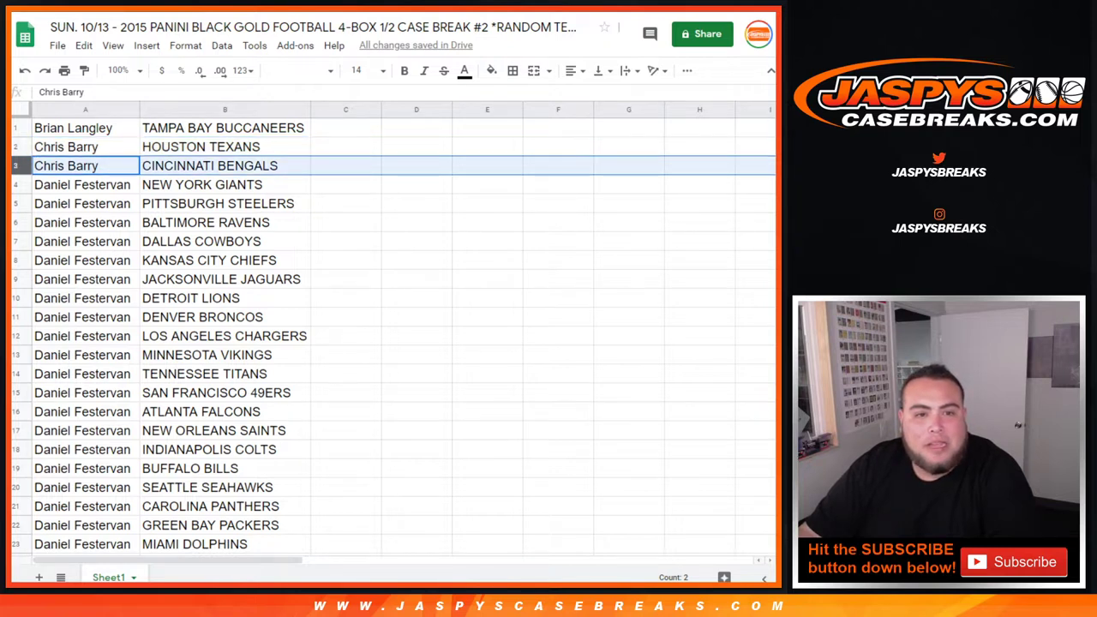
left_click(15, 184)
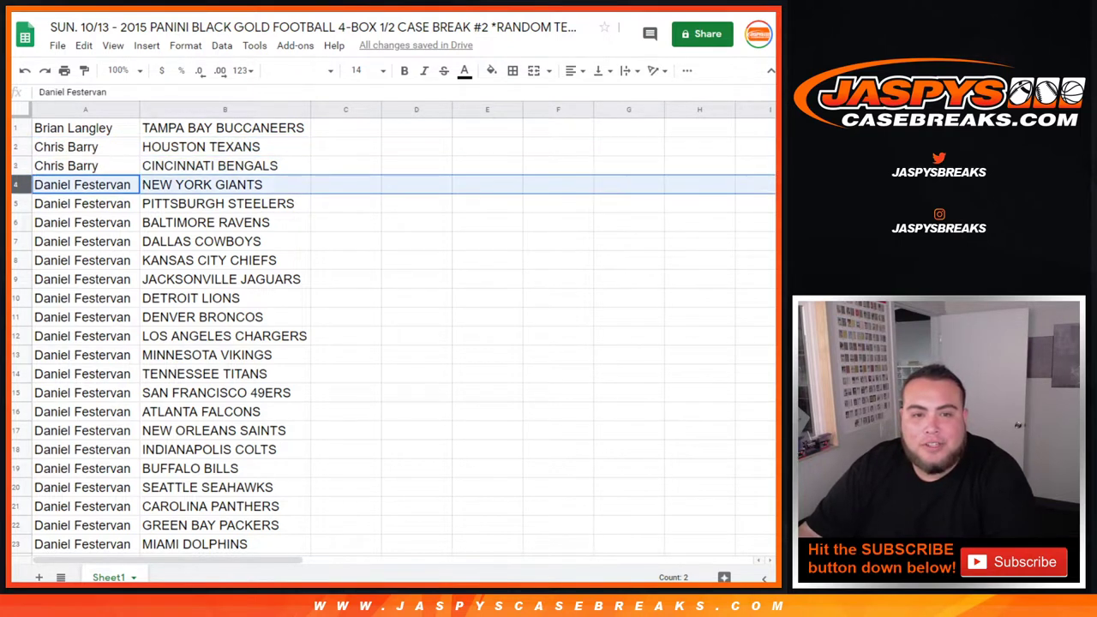
left_click(15, 203)
left_click(15, 222)
left_click(16, 241)
left_click(16, 260)
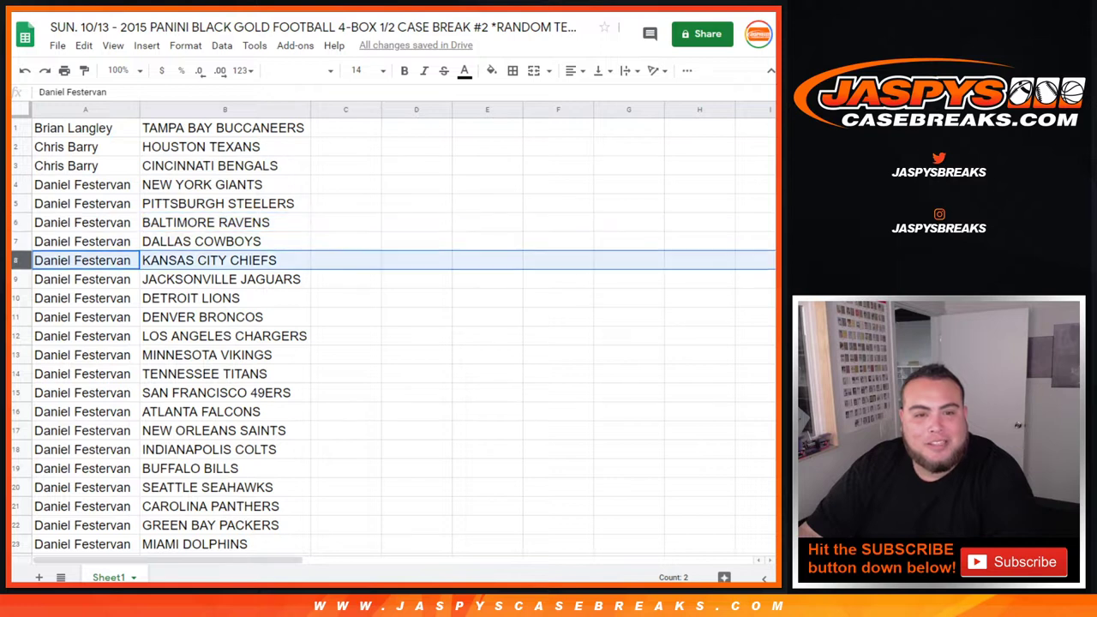
left_click(16, 278)
left_click(15, 298)
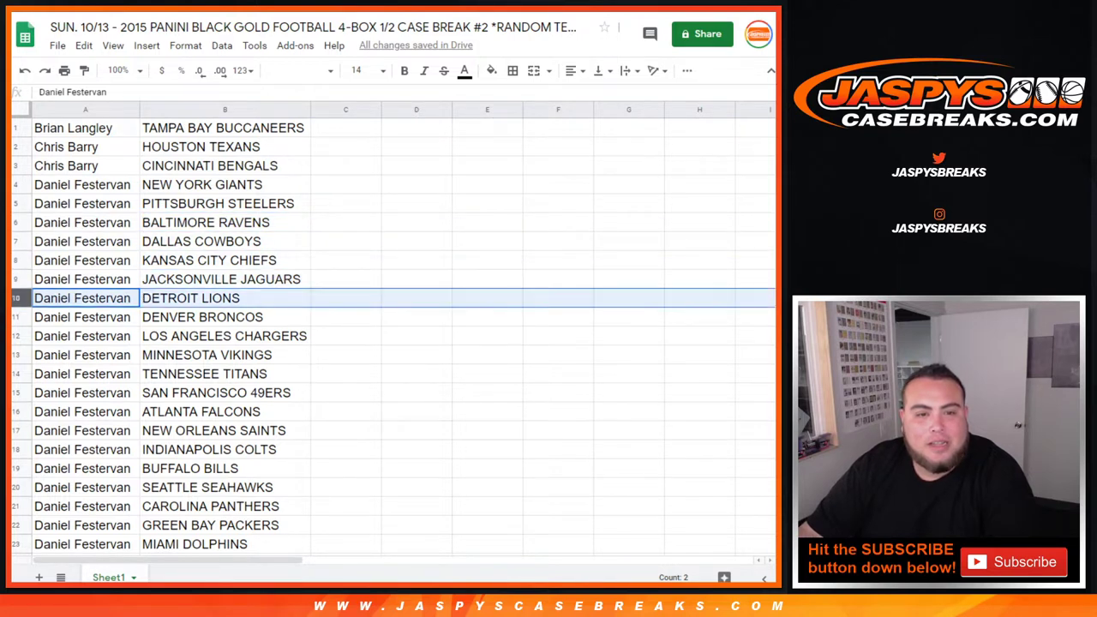
left_click(16, 316)
left_click(15, 335)
left_click(15, 354)
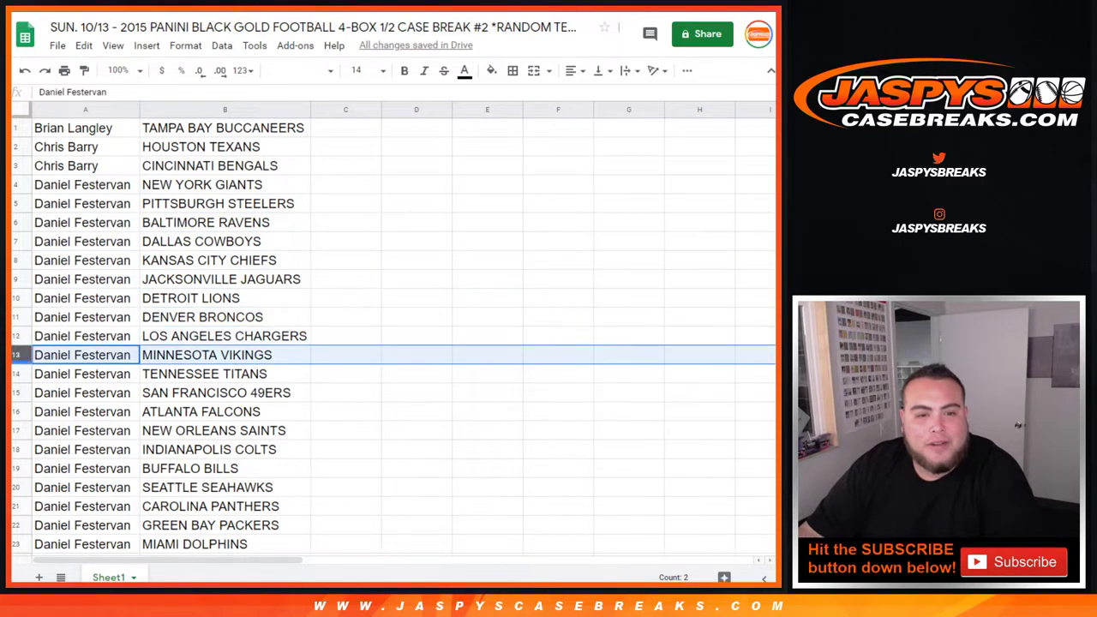
left_click(16, 373)
left_click(15, 392)
left_click(16, 411)
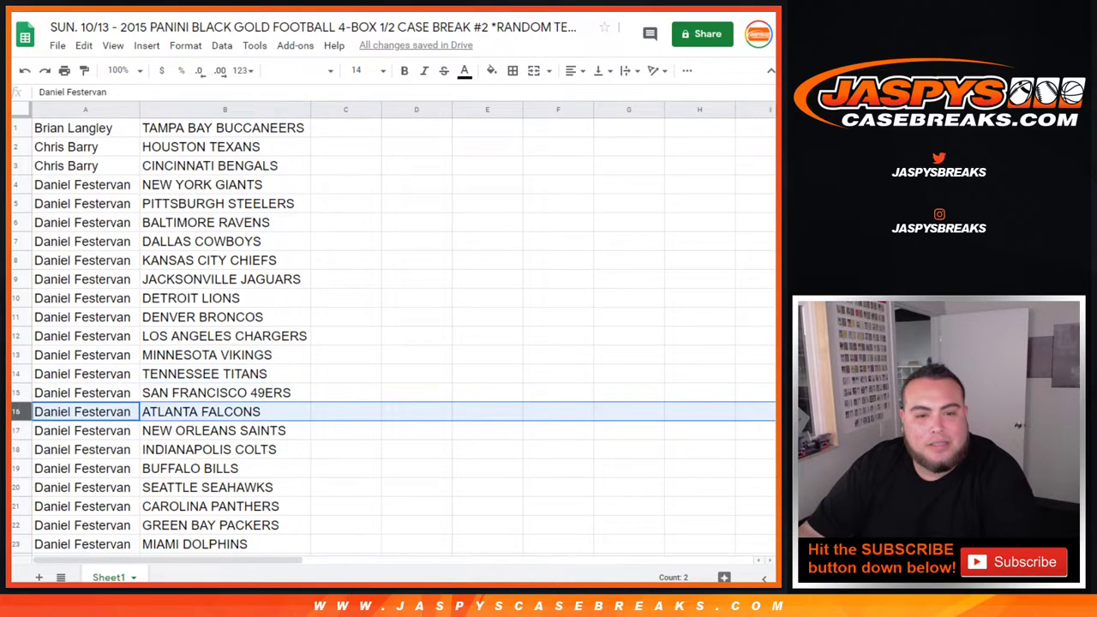
left_click(16, 431)
left_click(15, 449)
left_click(15, 468)
left_click(16, 487)
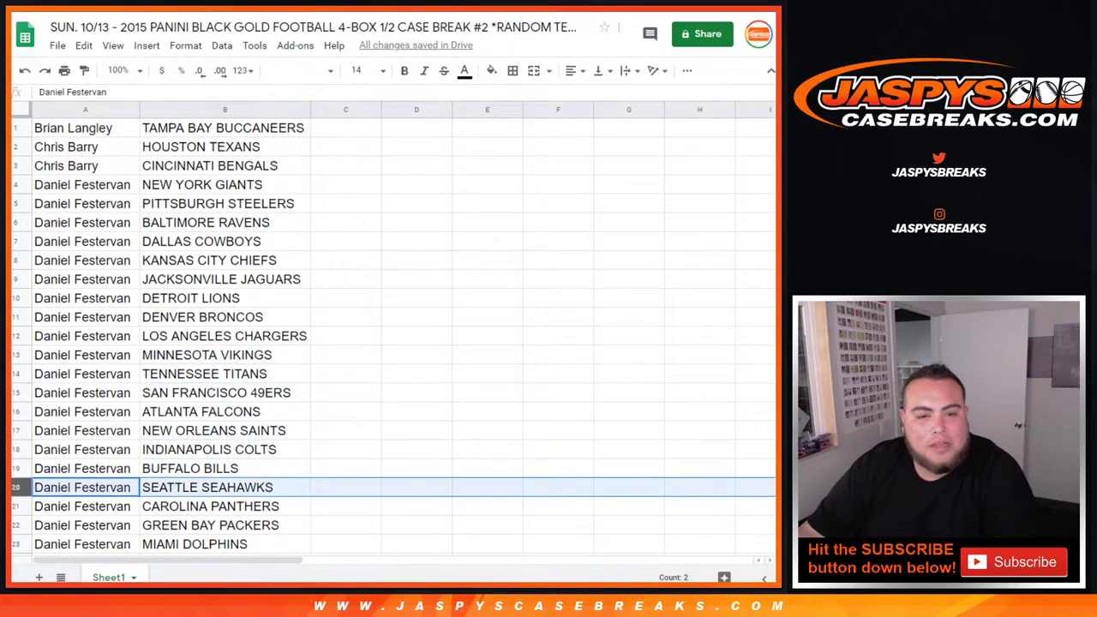
left_click(15, 506)
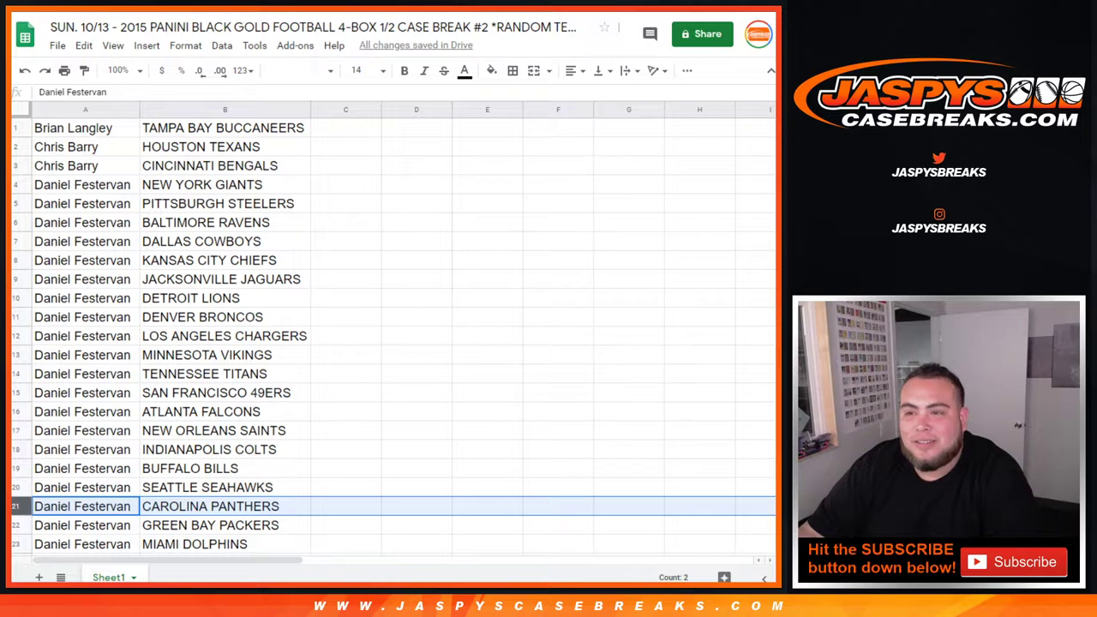
scroll(394, 334, "down", 3)
left_click(15, 336)
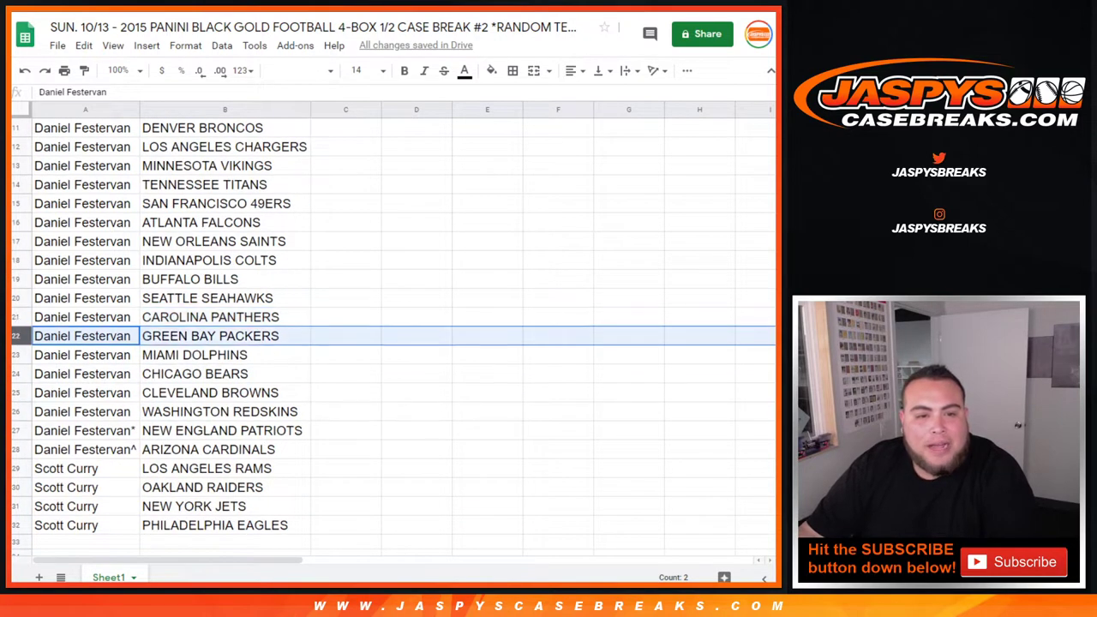
left_click(15, 355)
left_click(16, 374)
left_click(16, 393)
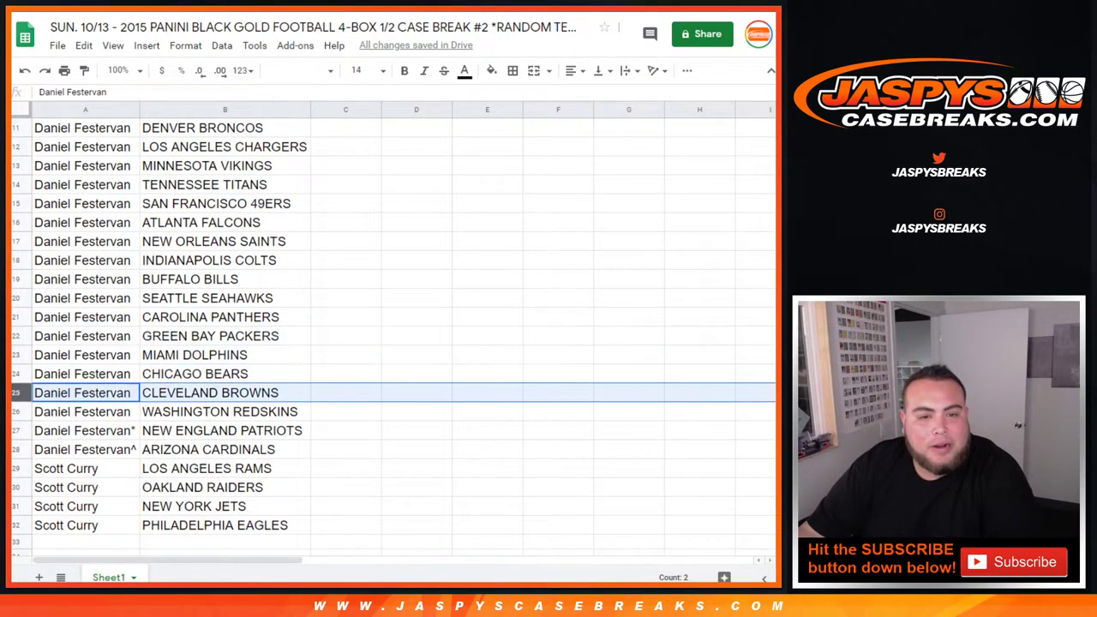
left_click(15, 412)
left_click(15, 430)
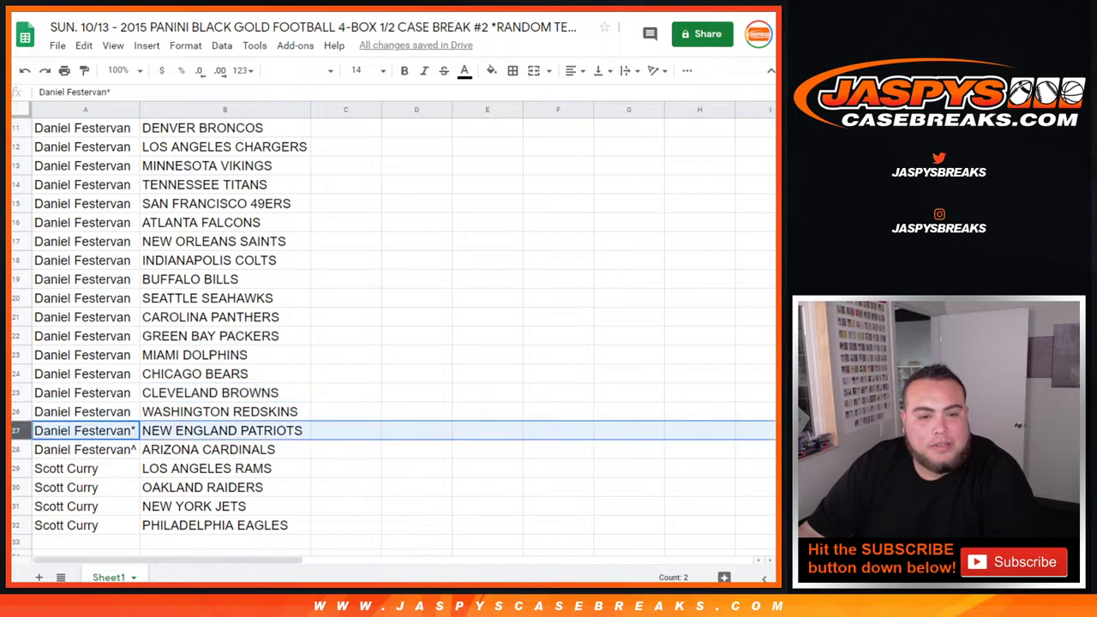
left_click(15, 449)
scroll(393, 334, "down", 1)
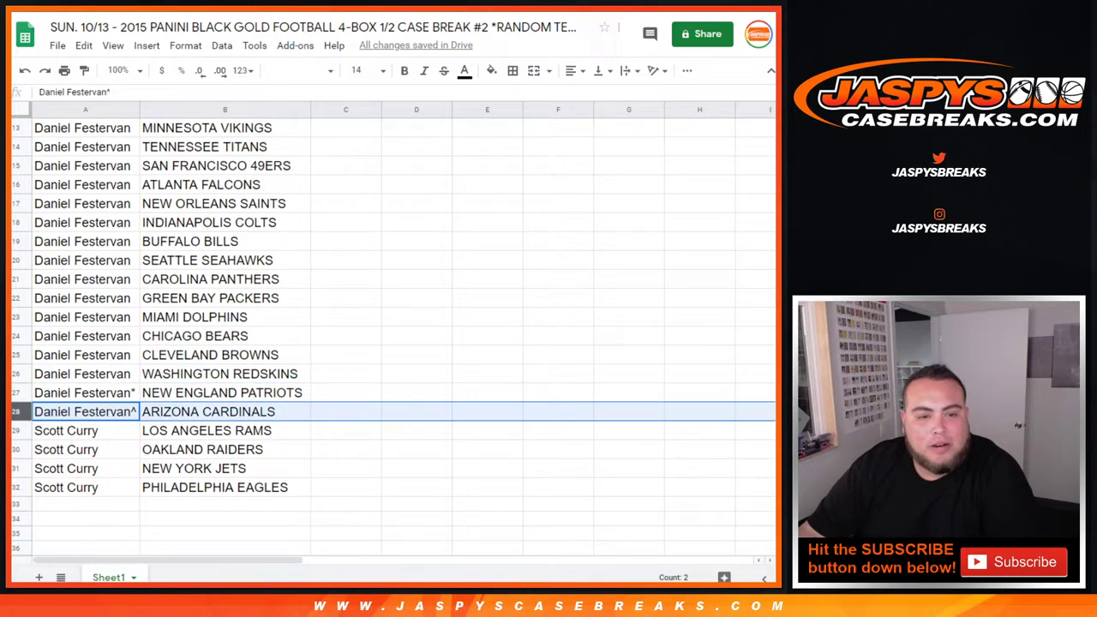
left_click(16, 430)
left_click(16, 449)
left_click(16, 468)
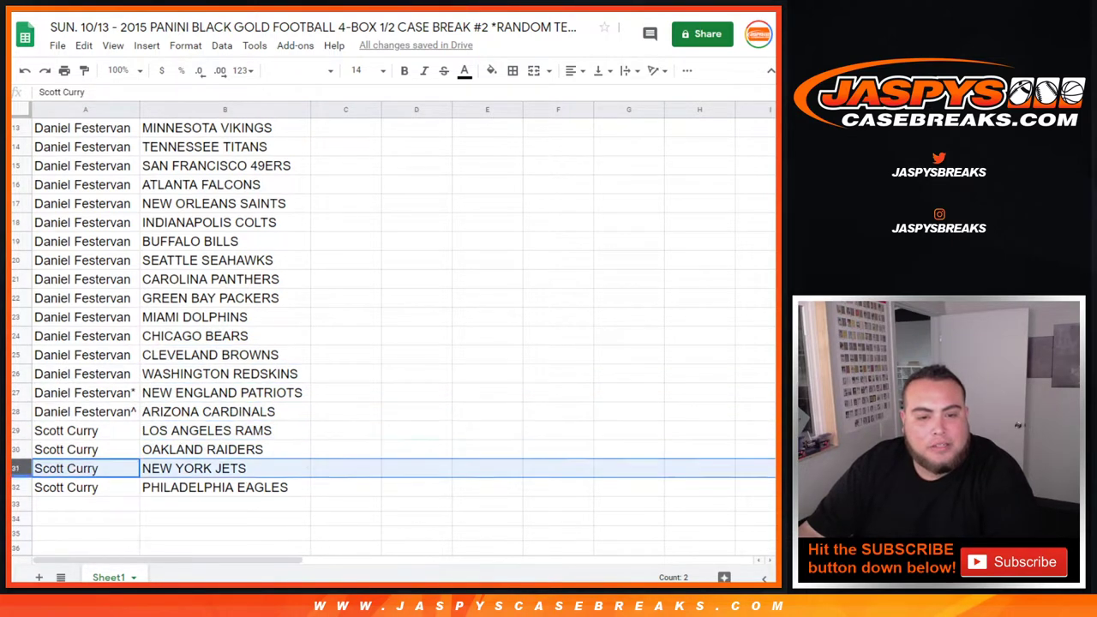
left_click(16, 487)
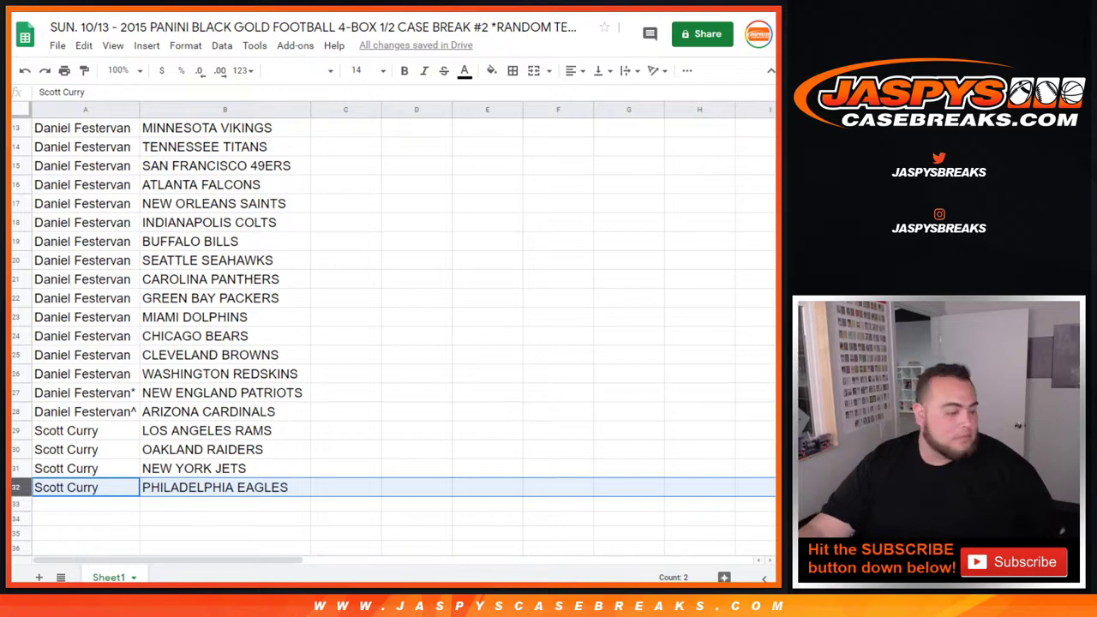
Sort the sheet A → Z by the team names in column B
scroll(395, 334, "up", 4)
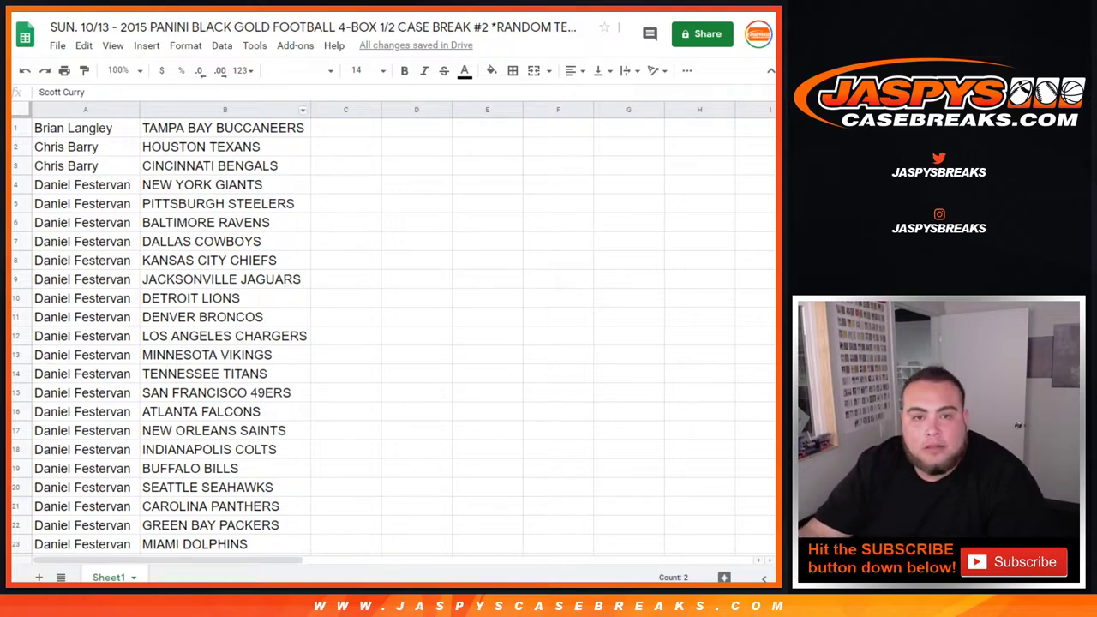
left_click(224, 110)
left_click(302, 110)
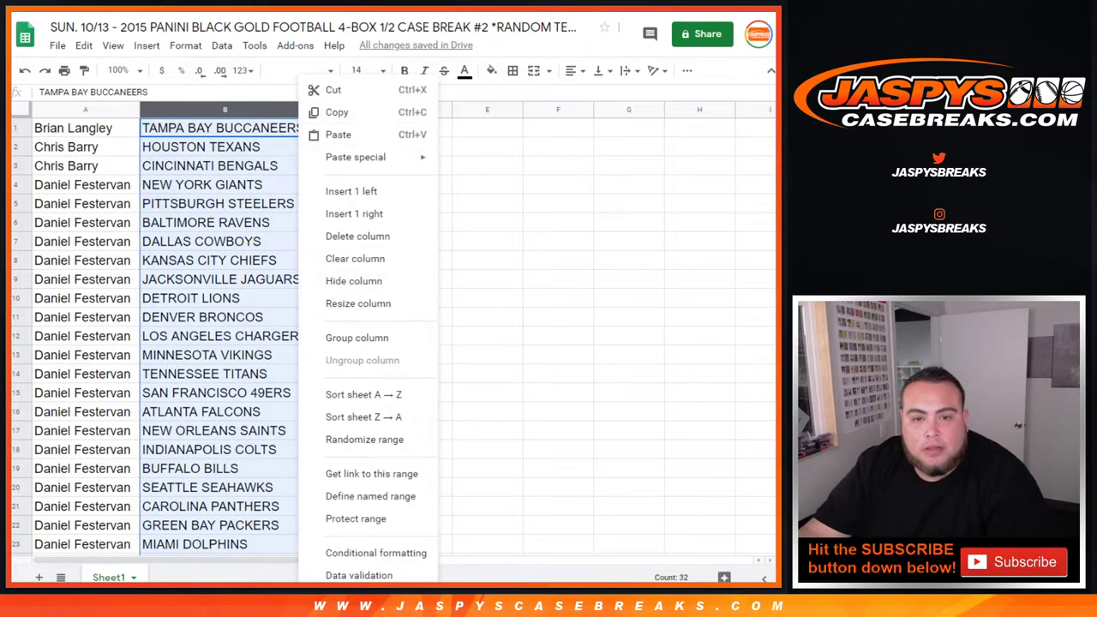
left_click(364, 394)
Select the participant and team cells A1:B32 and change their font to Helvetica
left_click_drag(84, 128, 225, 525)
scroll(225, 355, "down", 2)
scroll(225, 355, "down", 2)
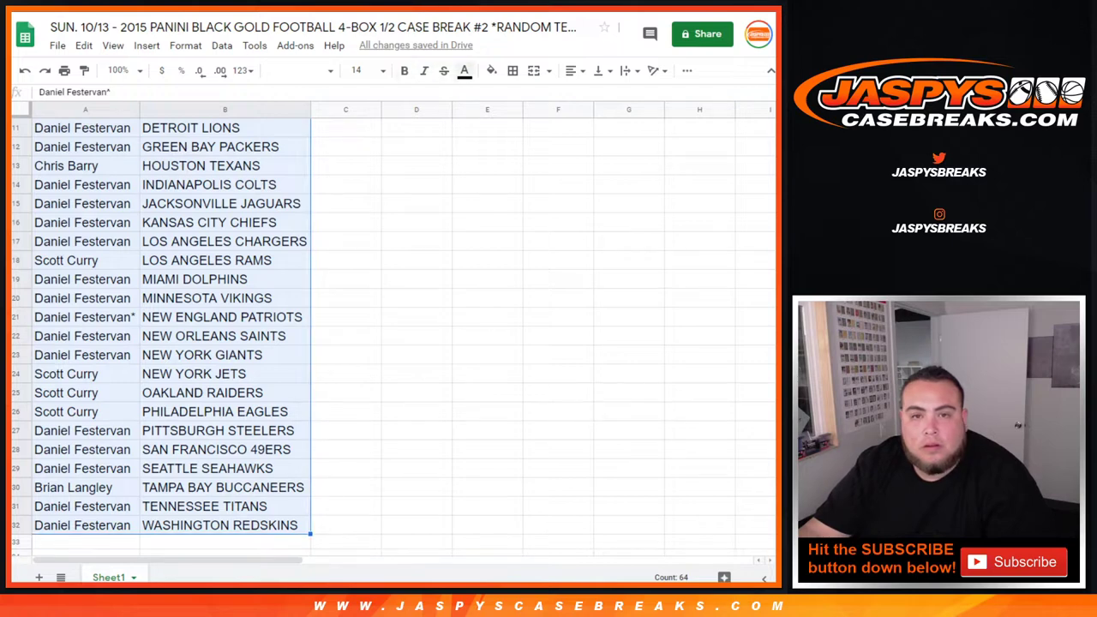
left_click(300, 70)
left_click(325, 211)
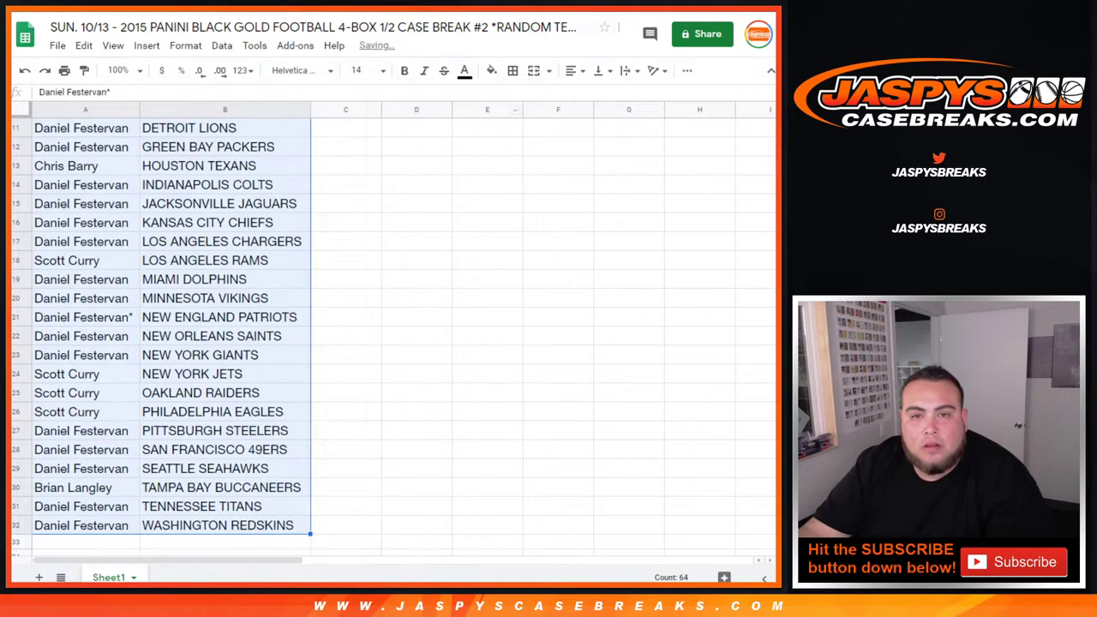
Apply all borders to the selected participant and team cells and center their text horizontally
left_click(512, 70)
left_click(517, 97)
left_click(572, 70)
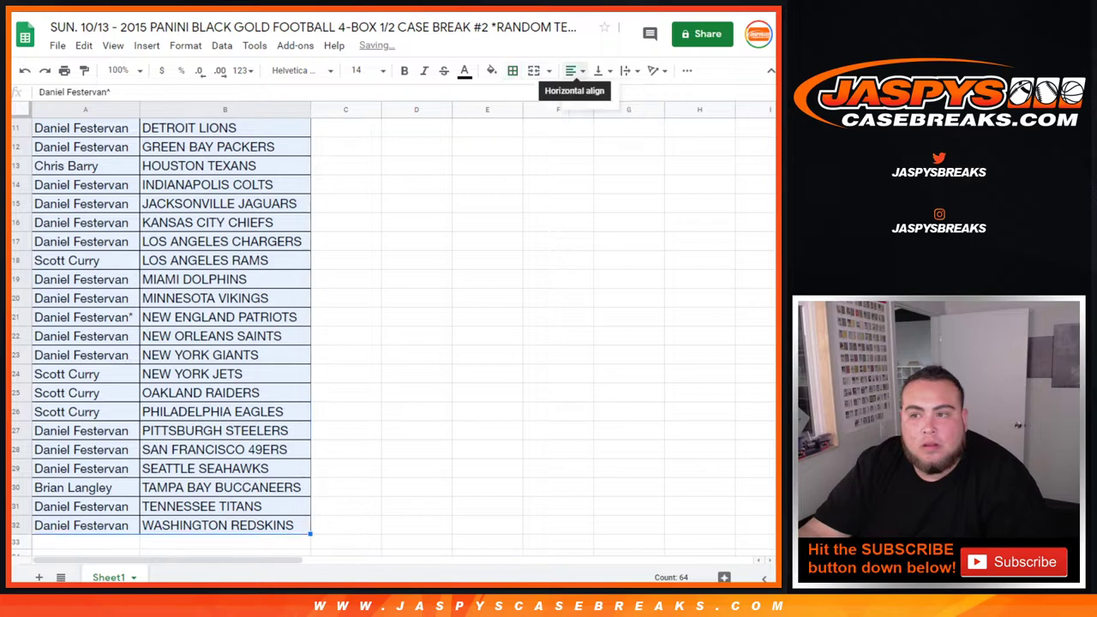
left_click(572, 70)
left_click(591, 94)
Print one copy of the current sheet on Letter paper in portrait, fit to width, on the Samsung M2020 printer
scroll(171, 334, "up", 4)
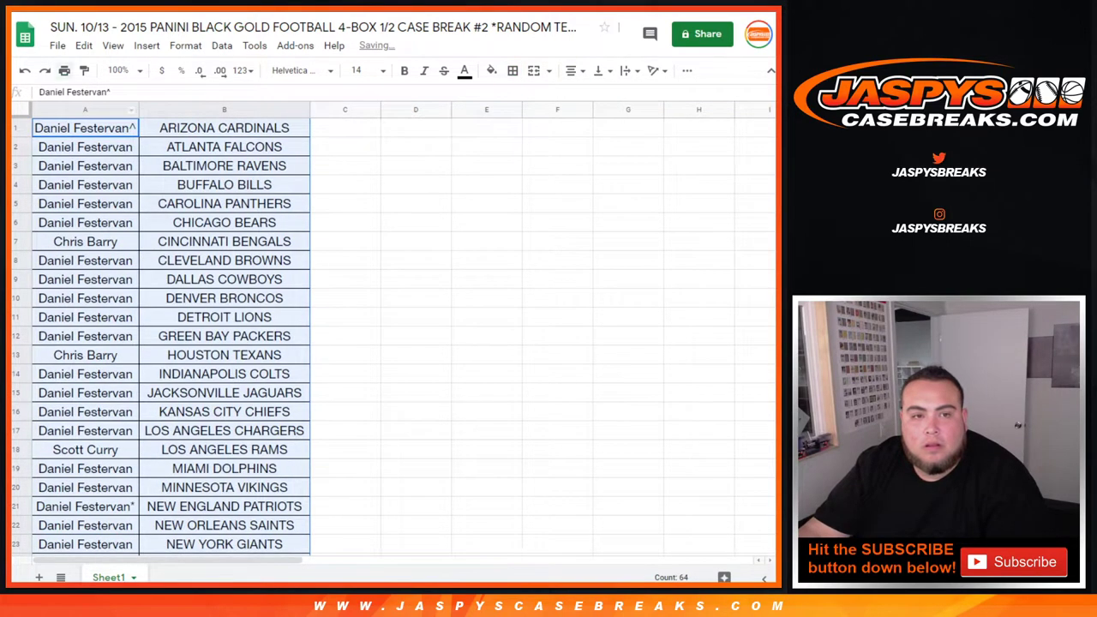
key("ctrl+p")
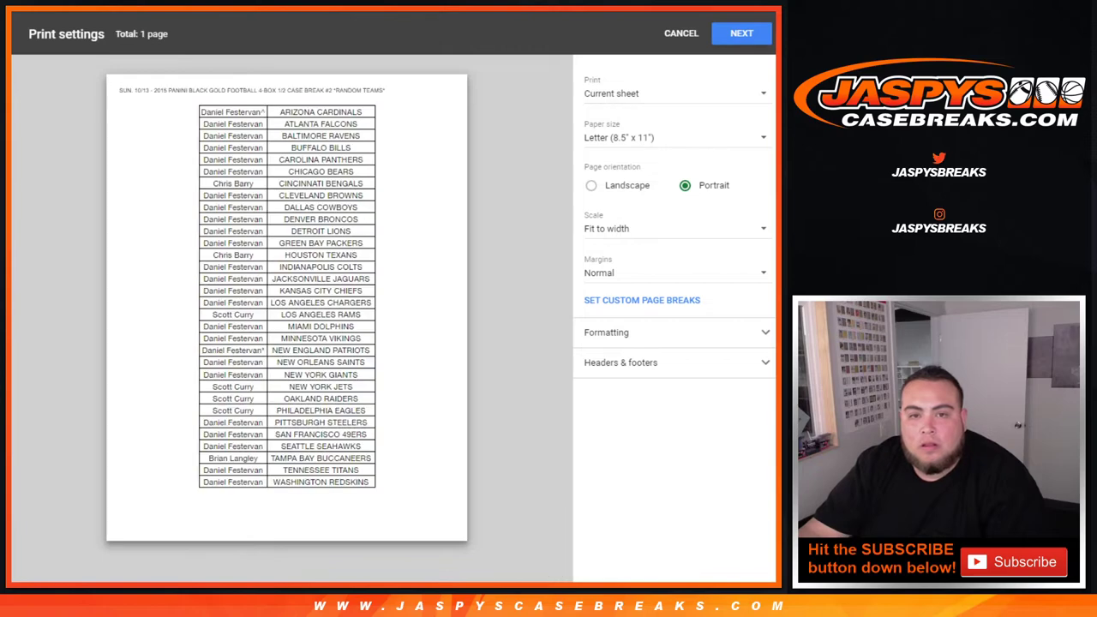
left_click(741, 33)
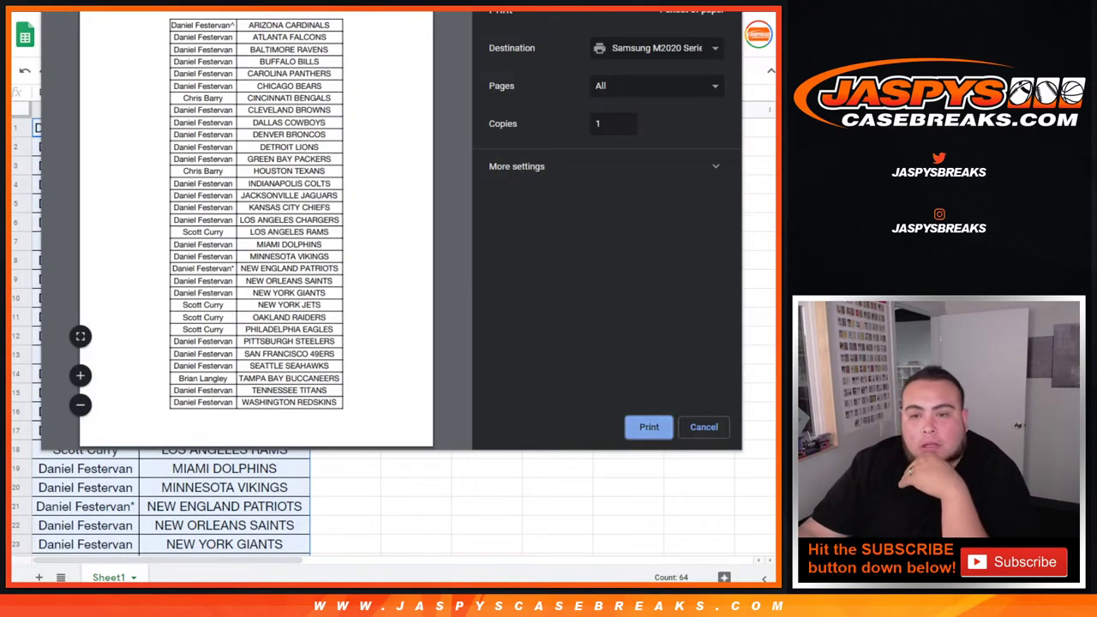
key("Return")
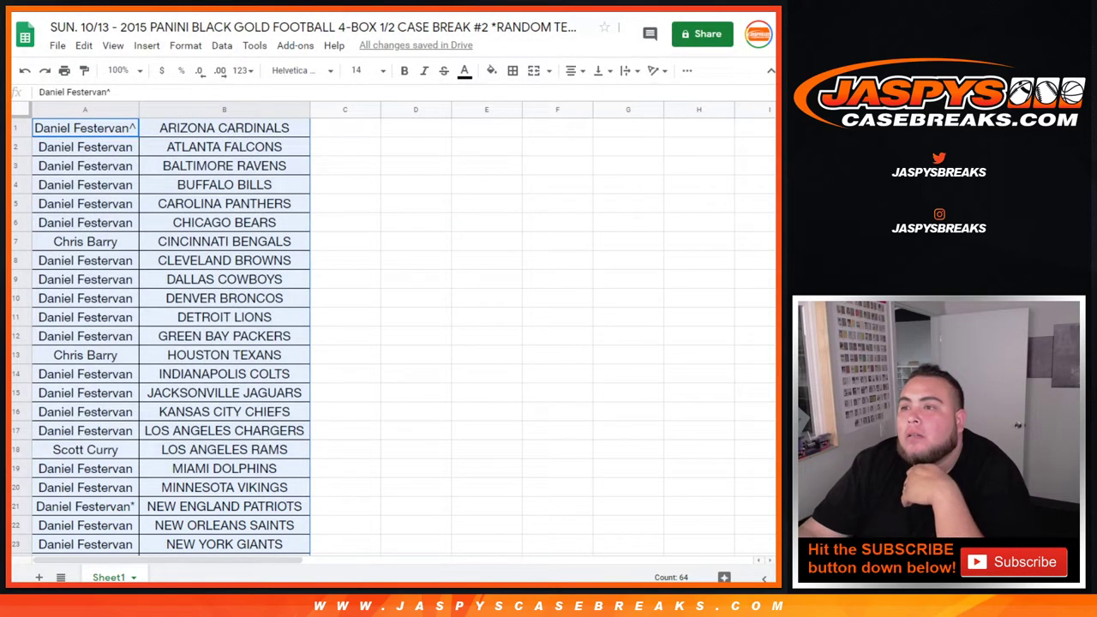